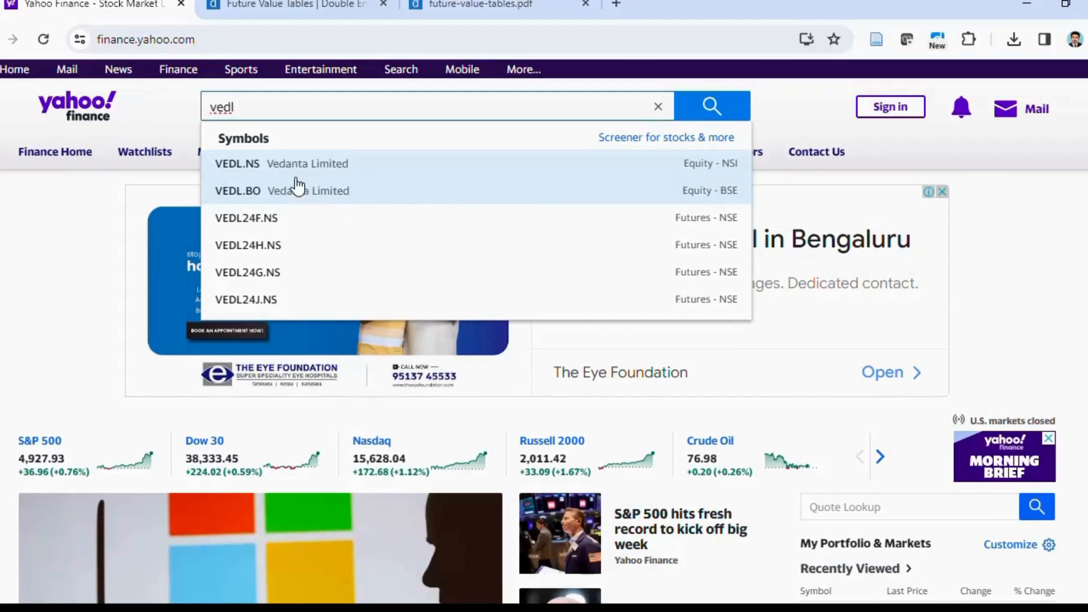
Open the historical data of Vedanta Limited's NSE listing, VEDL.NS
click(242, 175)
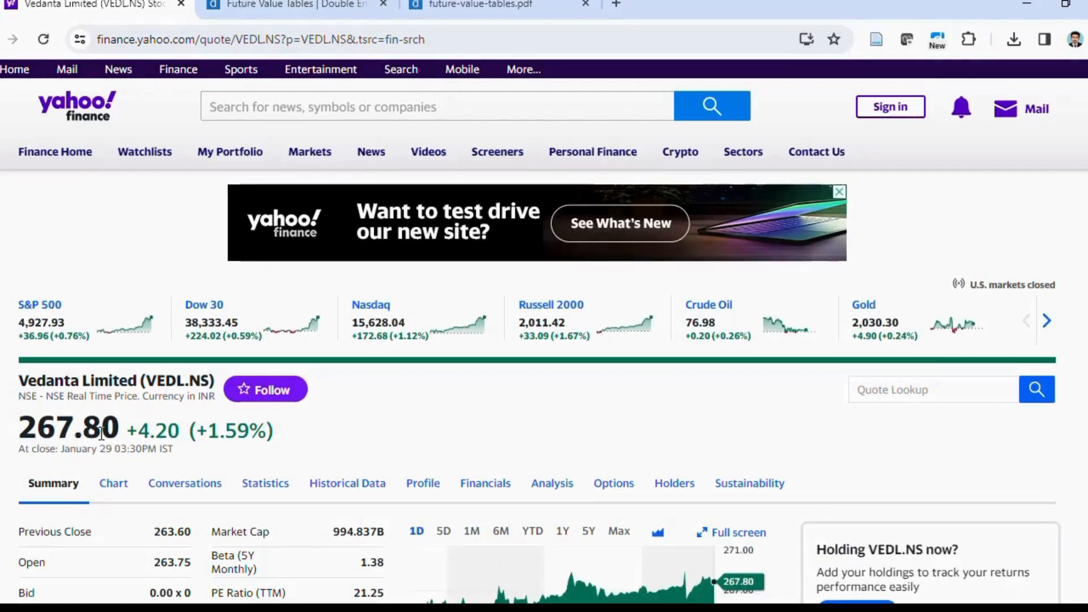
scroll(103, 434, down, 3)
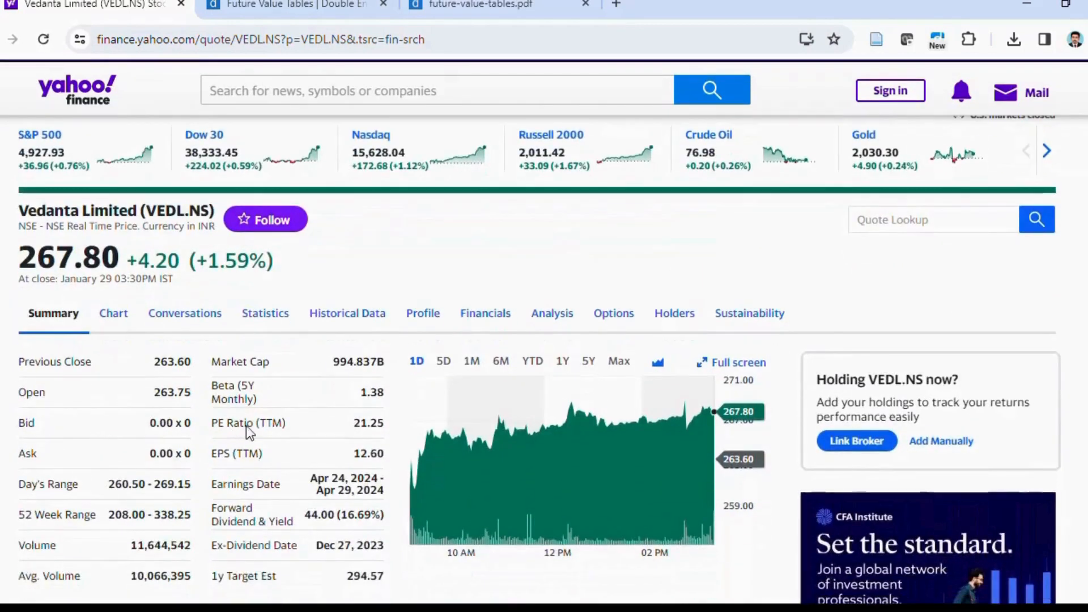
click(341, 323)
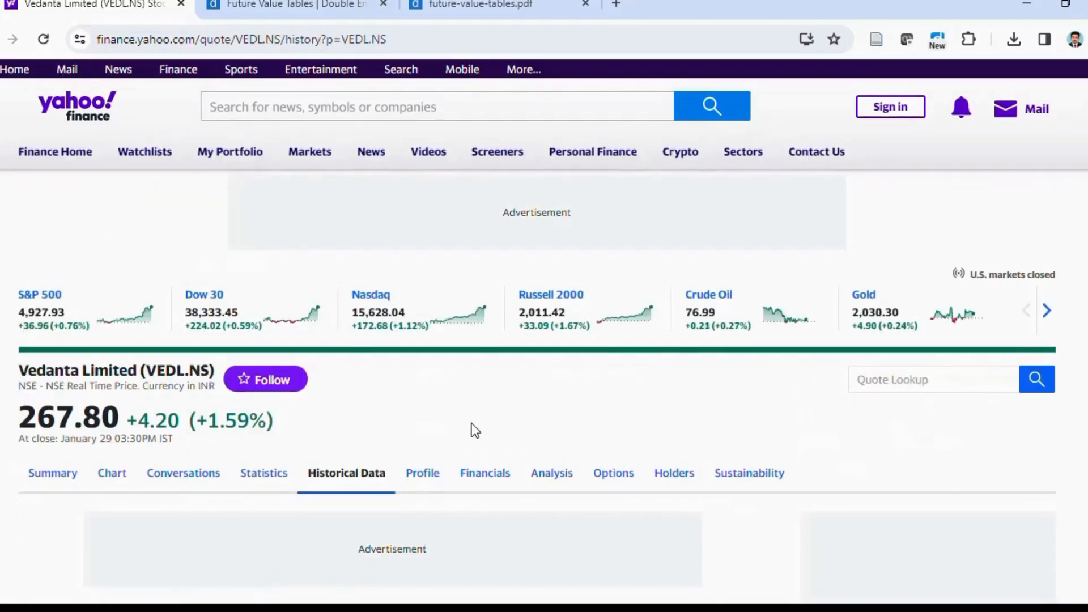
scroll(475, 430, down, 6)
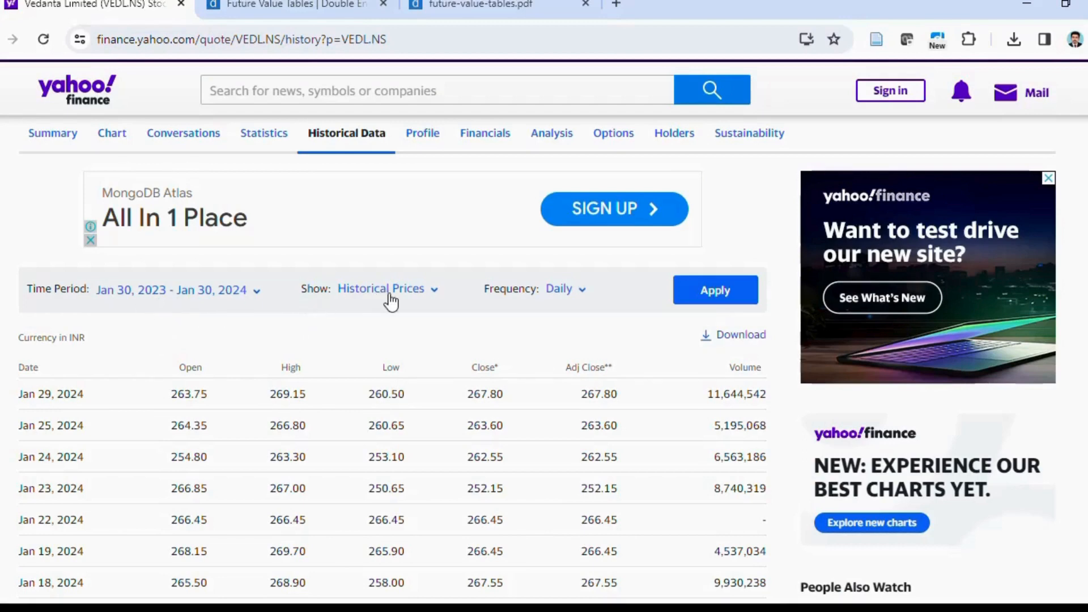
Filter the historical data to Dividends Only over the maximum available time period and apply it
click(413, 301)
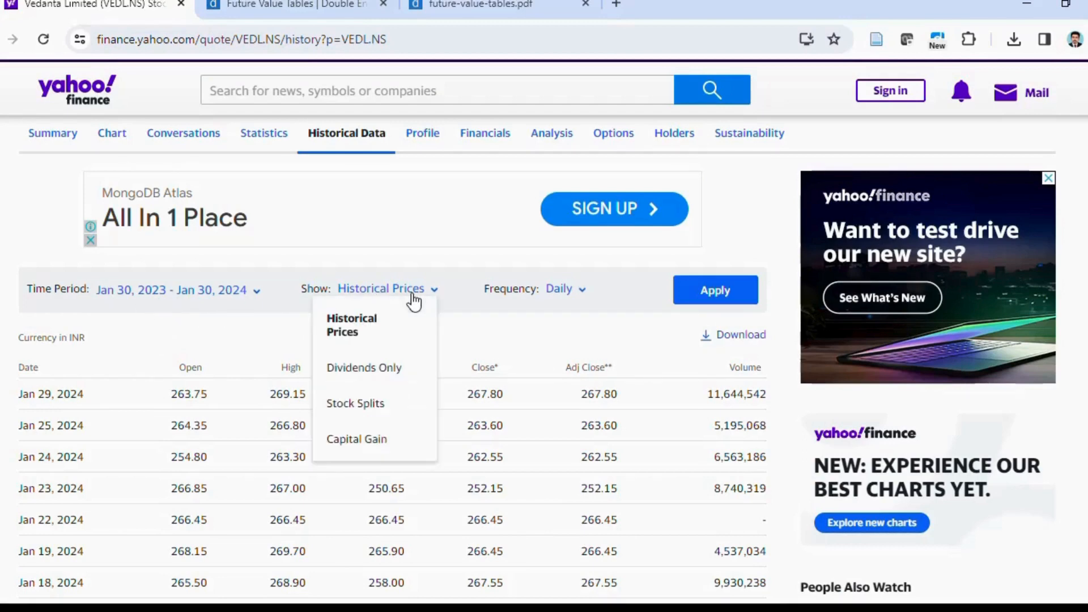
click(360, 371)
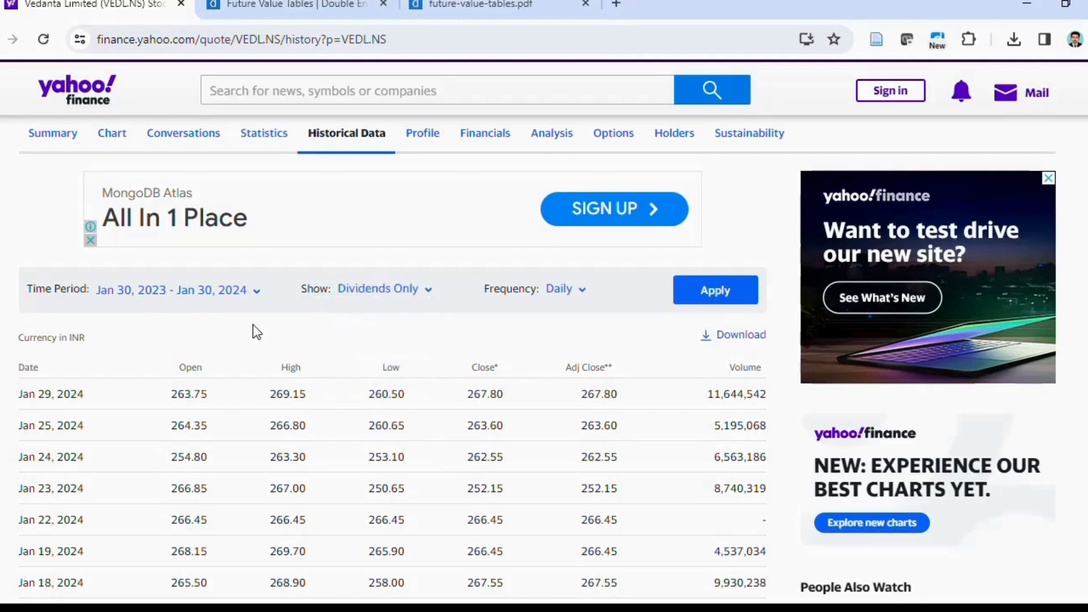
click(249, 296)
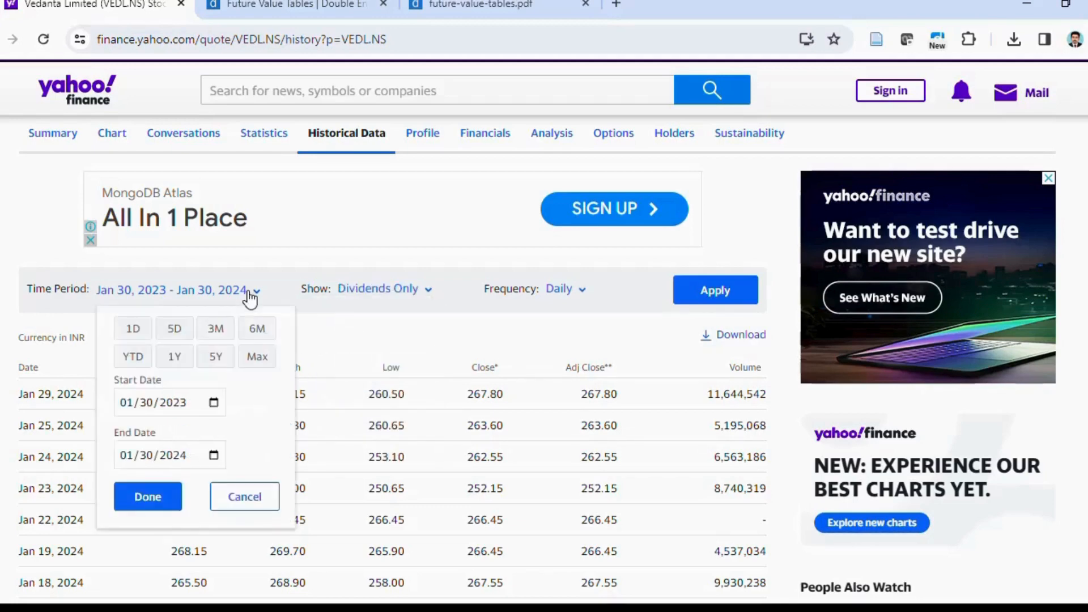
click(258, 359)
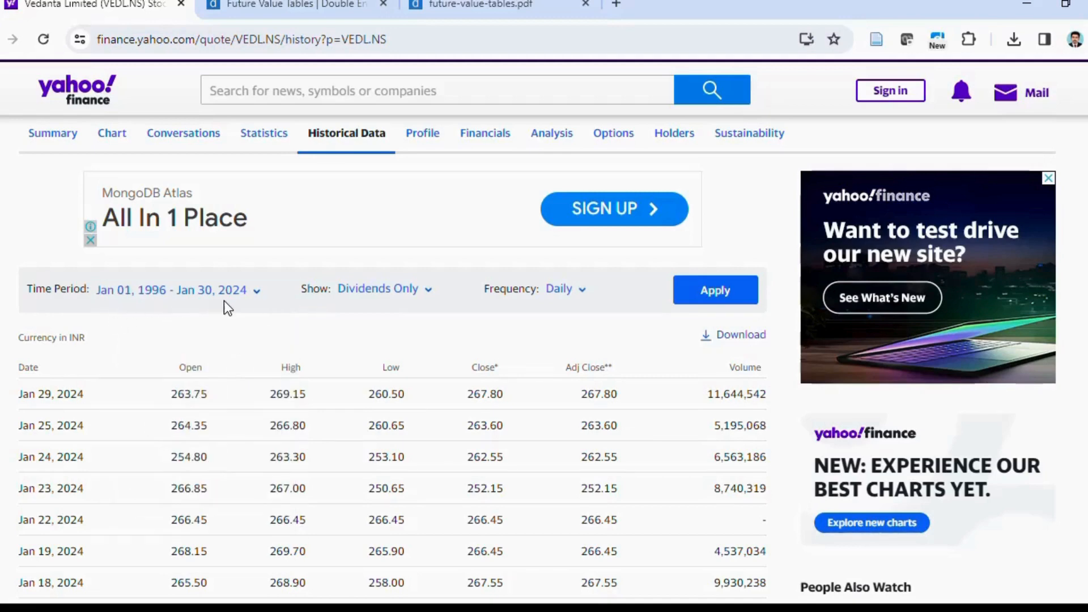
click(716, 295)
Examine Vedanta's list of dividend dates and amounts, from the latest payments back to the older ones
scroll(716, 299, down, 3)
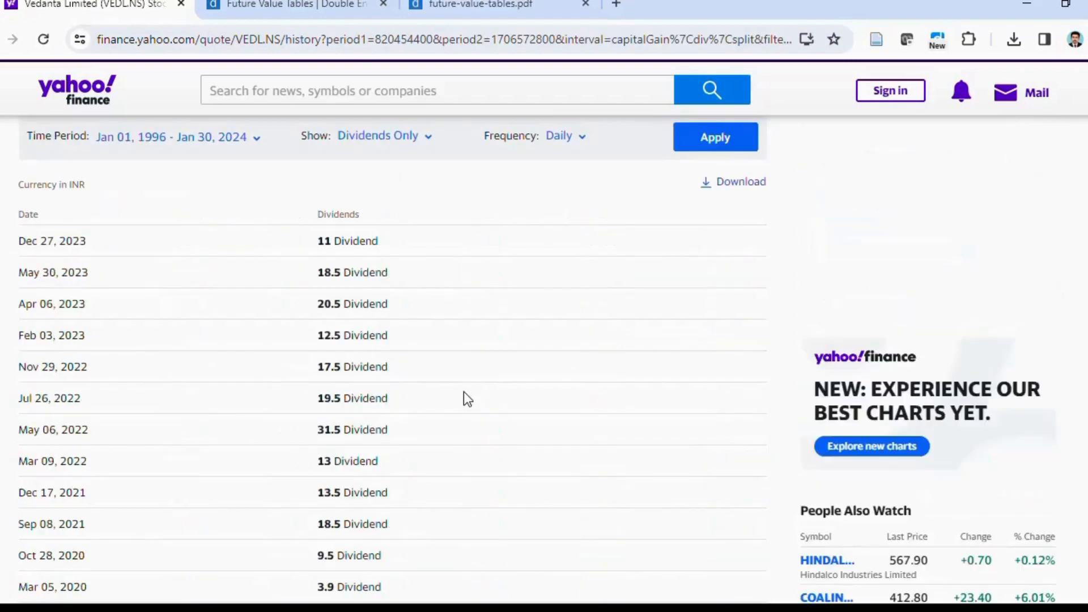
scroll(463, 392, down, 3)
scroll(463, 392, up, 3)
scroll(463, 392, down, 5)
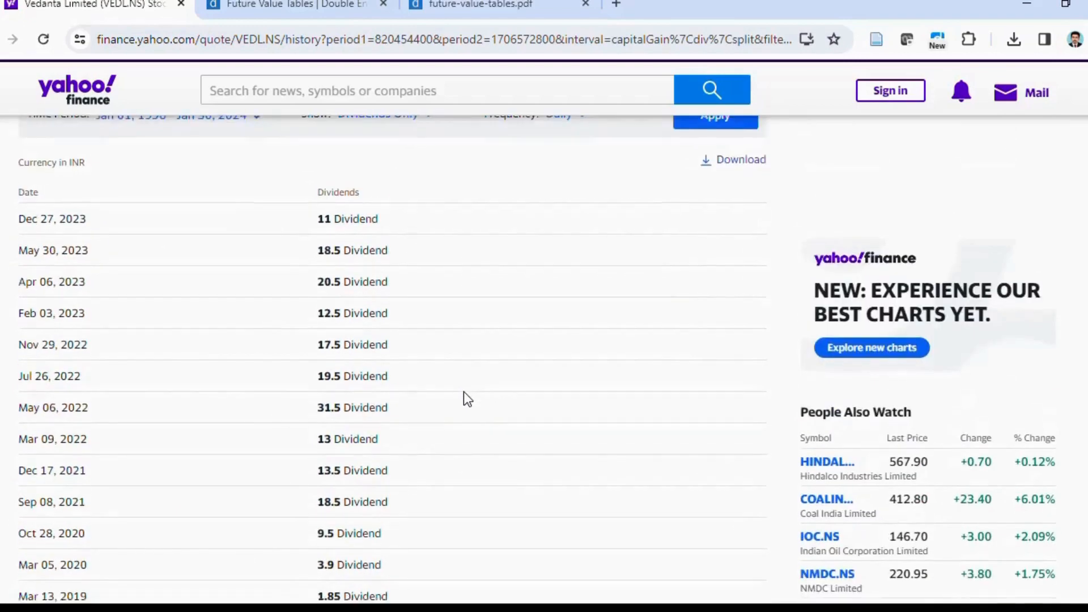
scroll(464, 392, down, 1)
scroll(463, 392, up, 6)
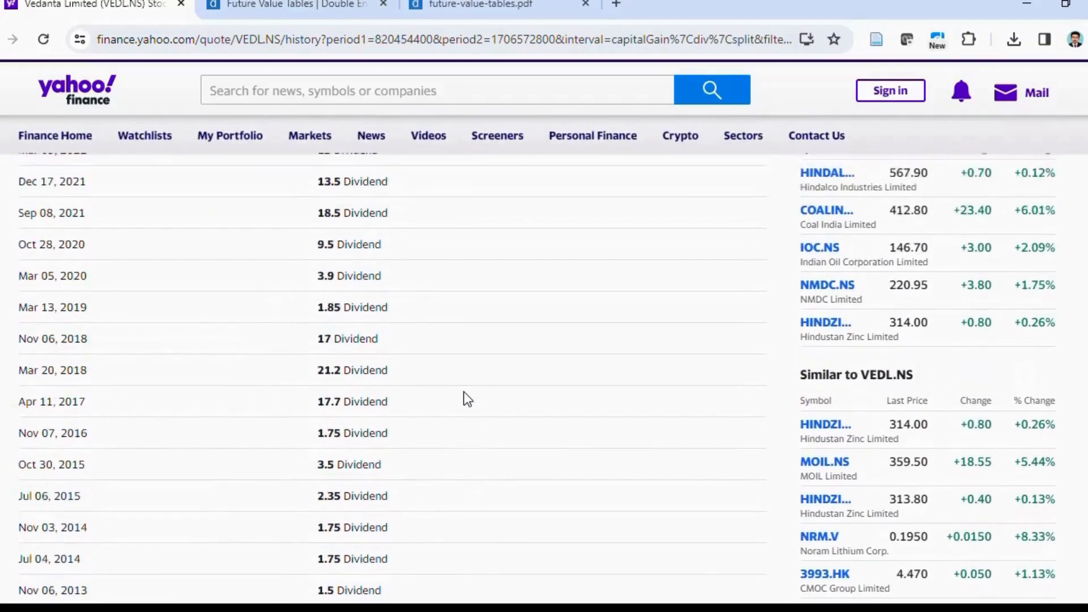
scroll(463, 392, up, 5)
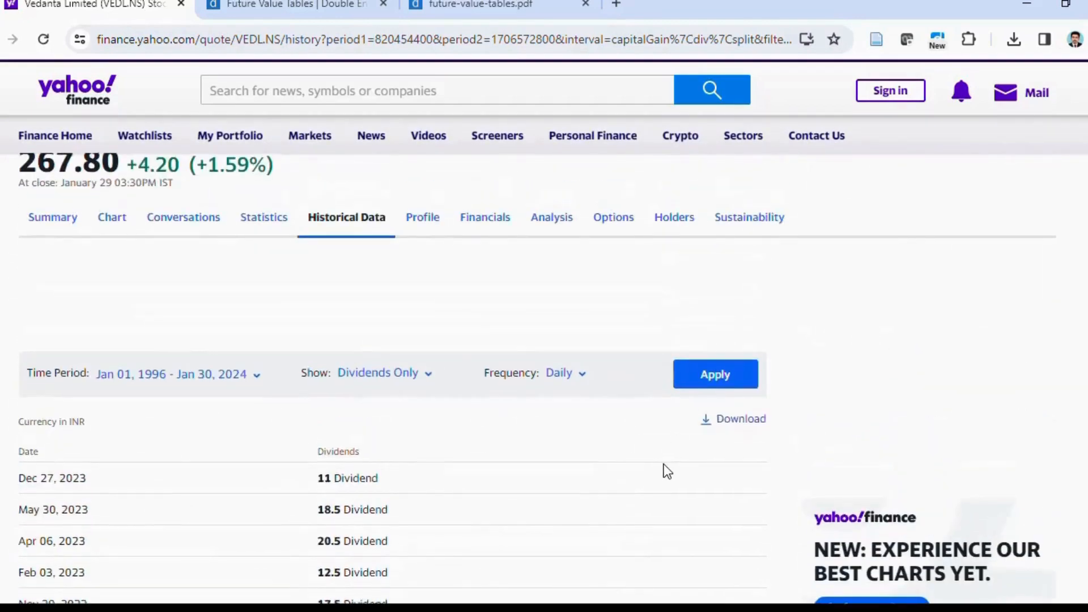
scroll(740, 306, down, 3)
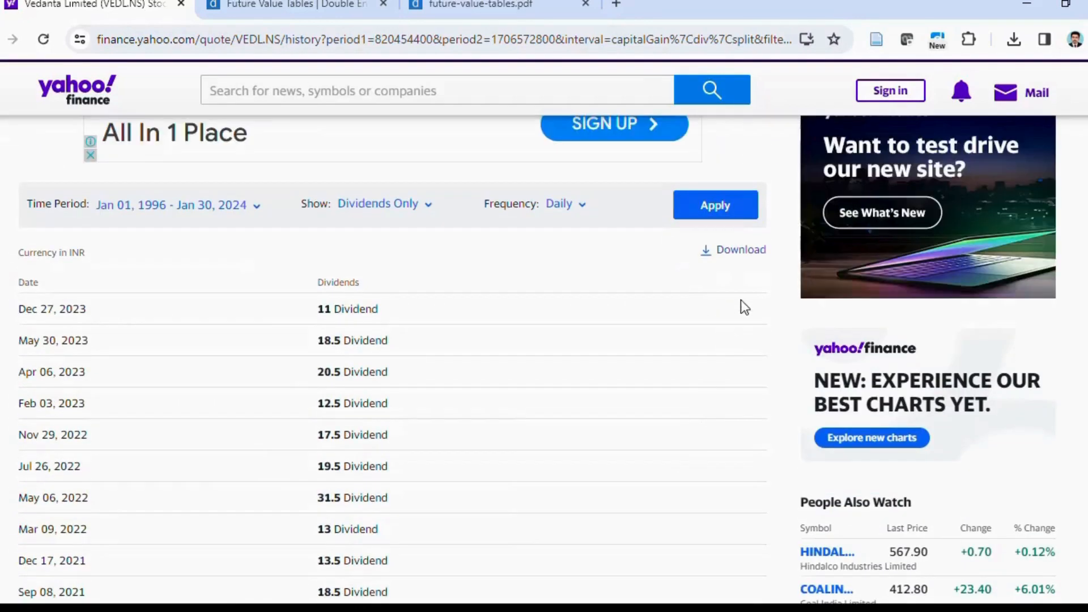
Download the dividend history as VEDL.NS (2).csv and open the file in Excel
click(741, 256)
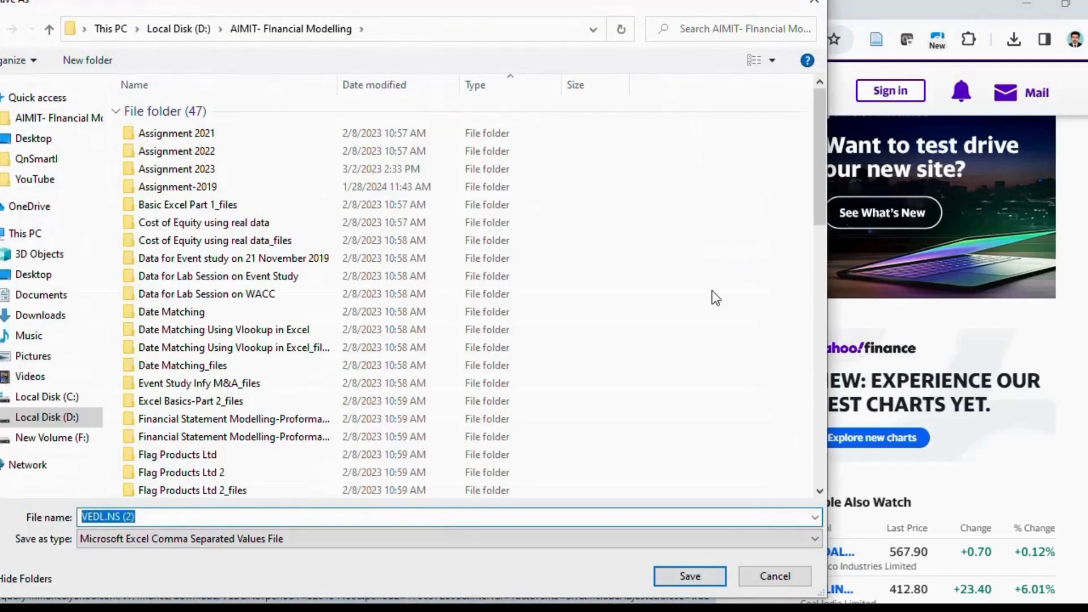
click(702, 570)
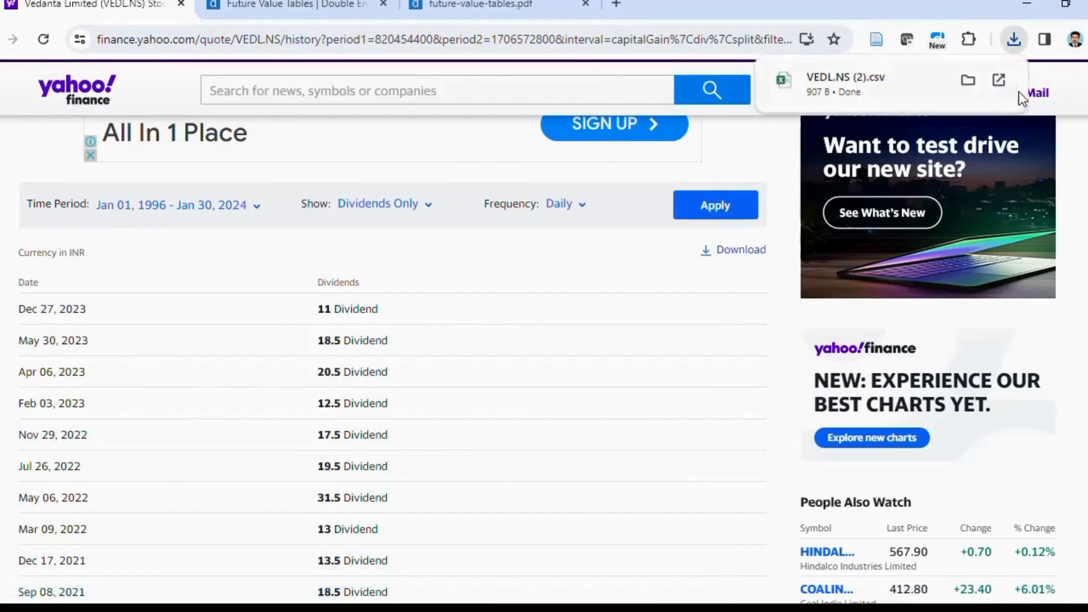
click(998, 80)
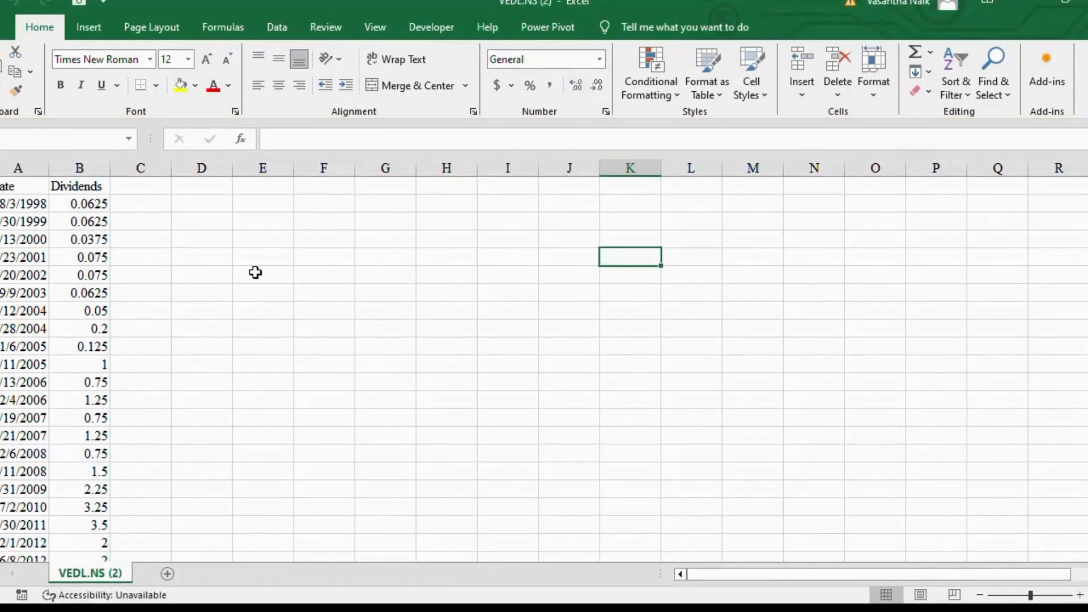
Widen column A so that every dividend date shows in full
click(34, 205)
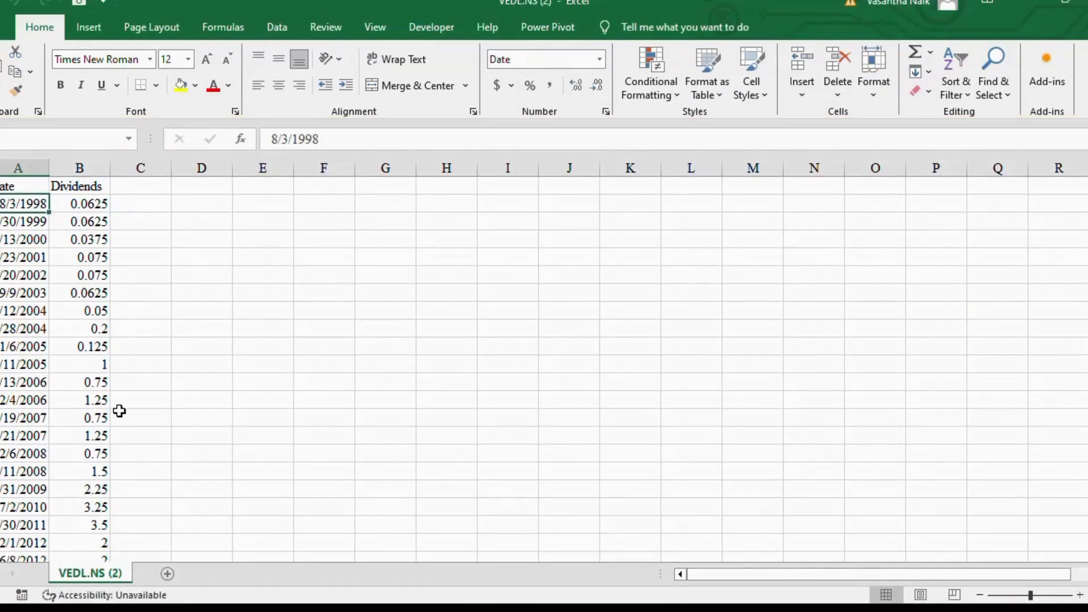
scroll(119, 410, down, 10)
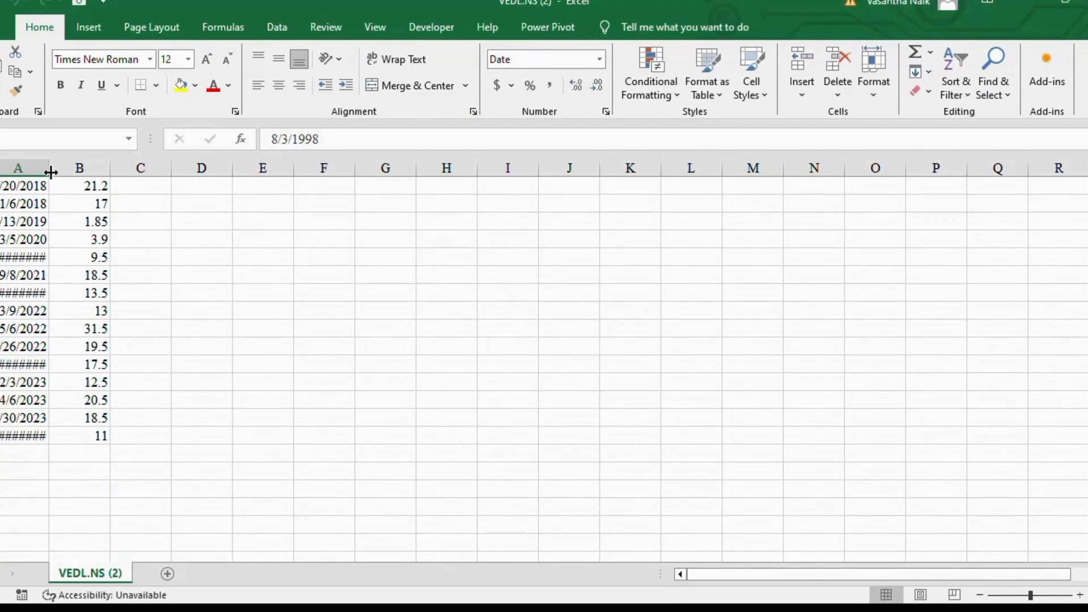
drag(48, 168, 55, 169)
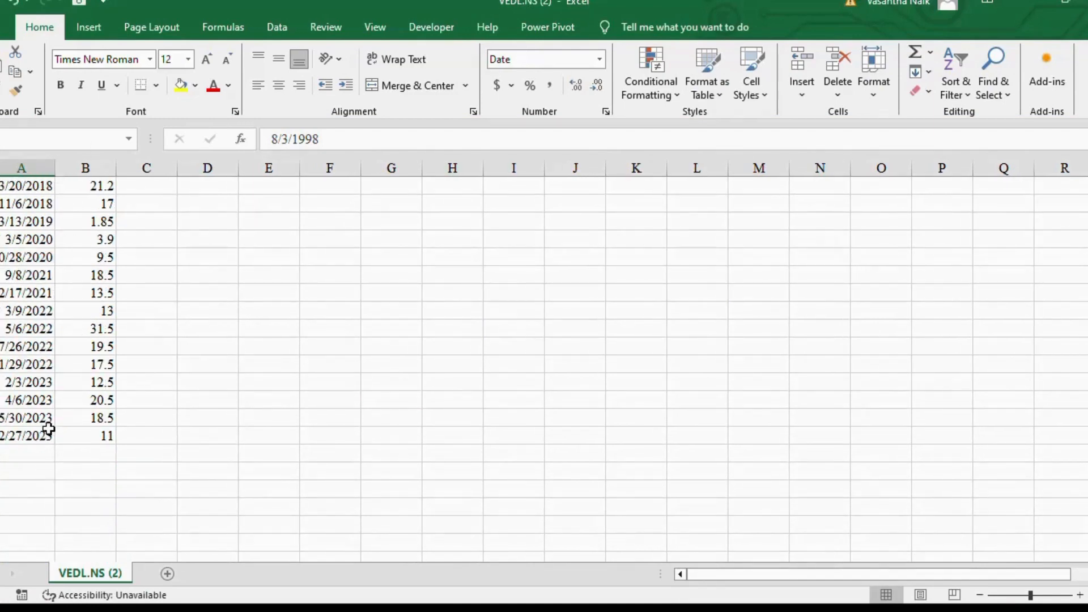
Copy the dates and dividends from 7/4/2014 through 12/27/2023 to G2 and fit column G to its contents
scroll(50, 427, up, 2)
scroll(48, 429, down, 2)
drag(34, 434, 91, 235)
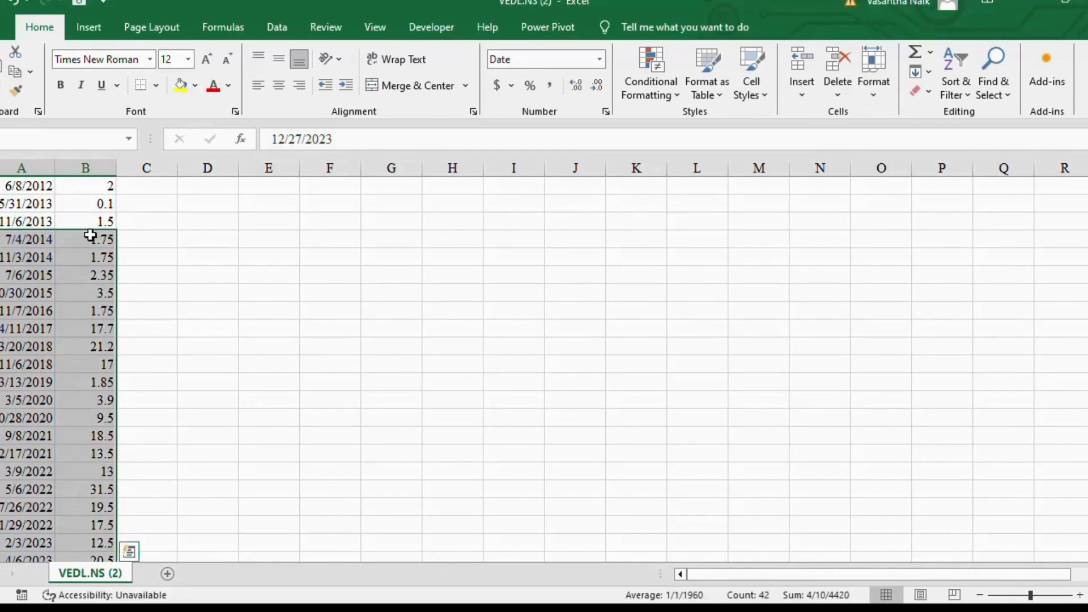
key(ctrl+c)
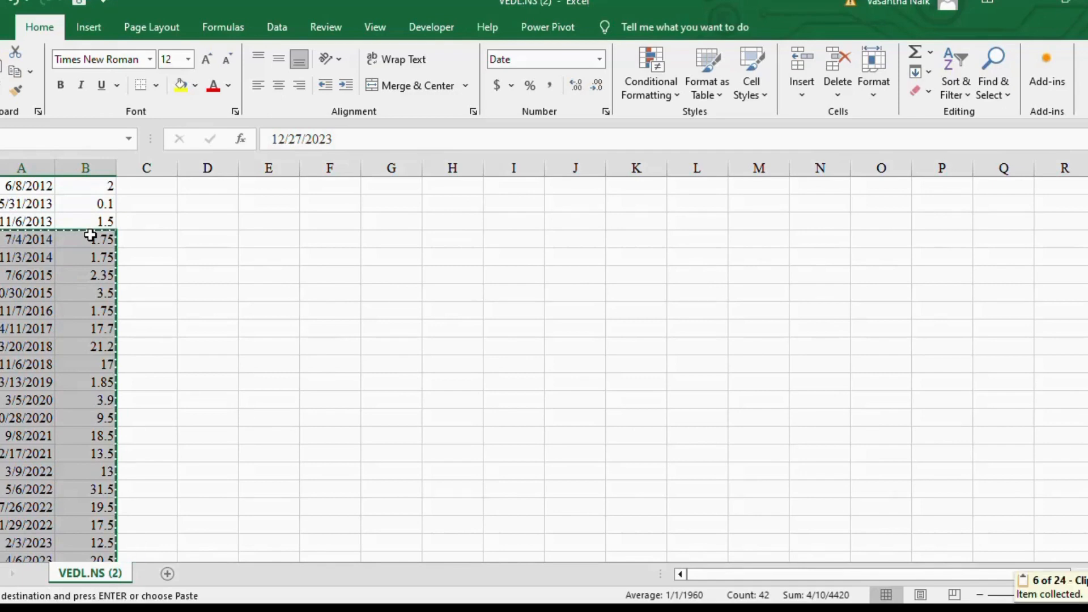
drag(1061, 358, 1059, 155)
click(377, 204)
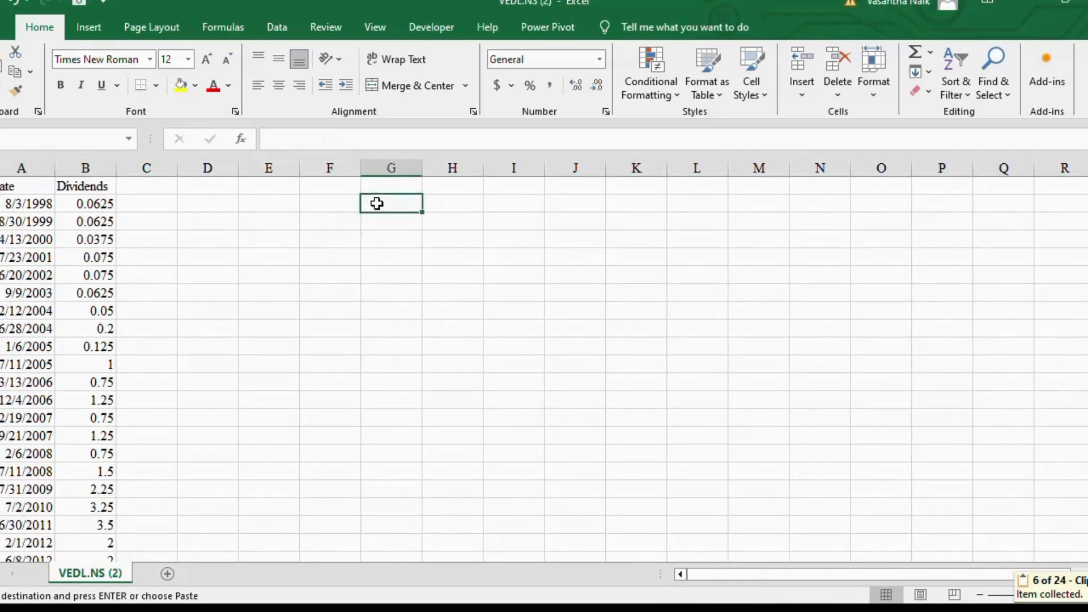
key(ctrl+v)
double_click(422, 168)
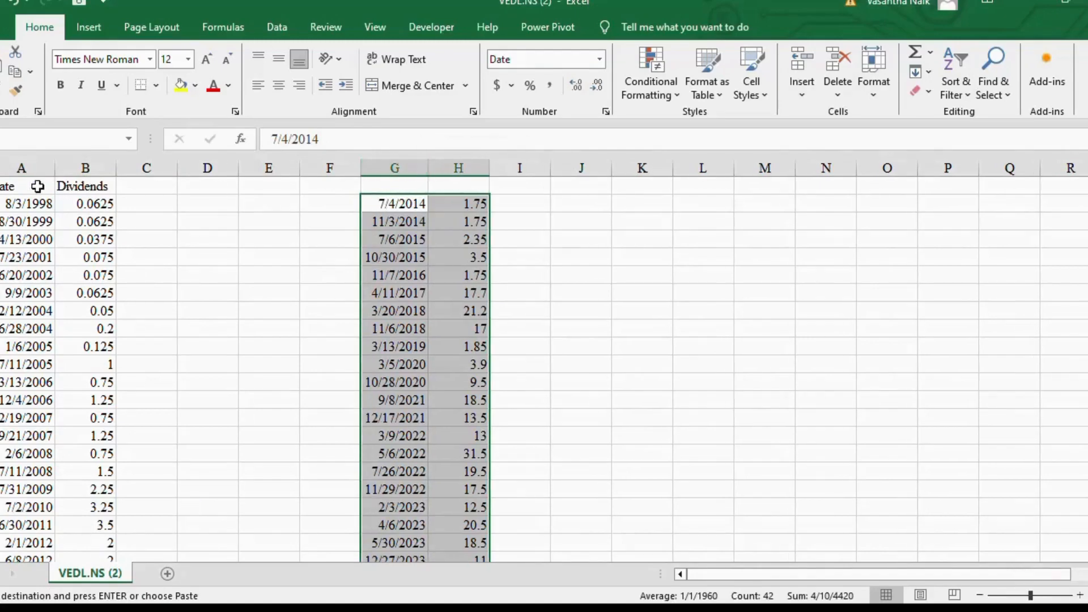
Copy the Date and Dividends headers from A1:B1 to G1:H1 above the extracted rows
drag(19, 185, 63, 181)
key(ctrl+c)
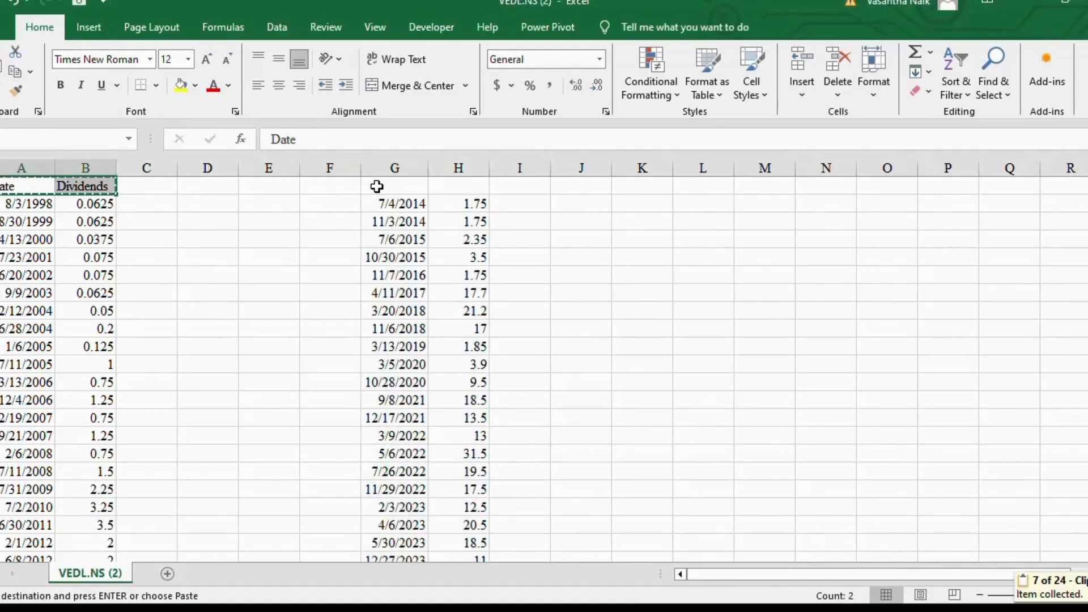
click(375, 185)
key(ctrl+v)
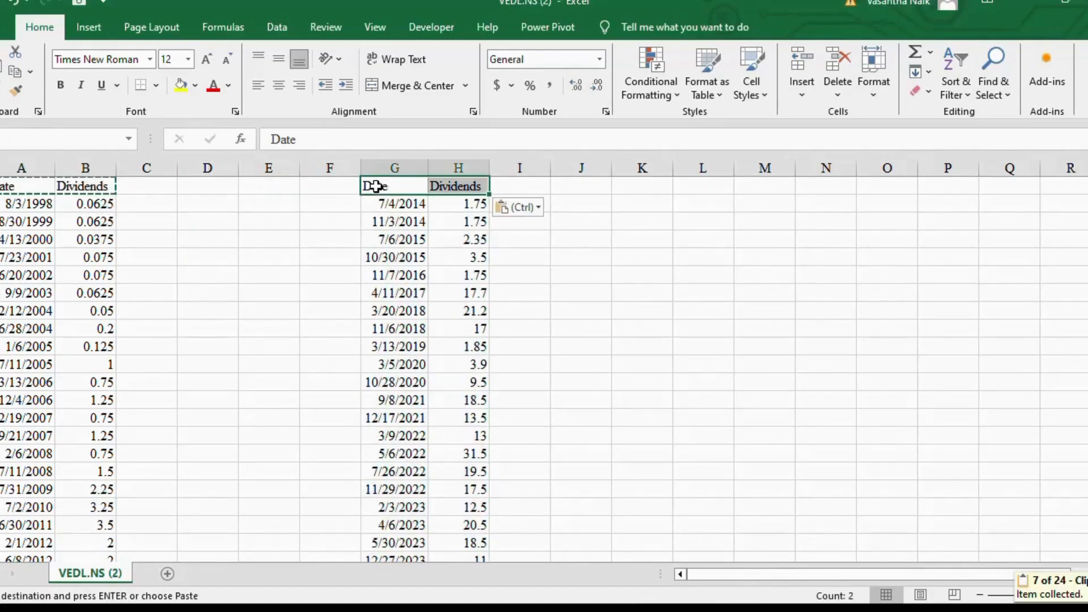
click(493, 253)
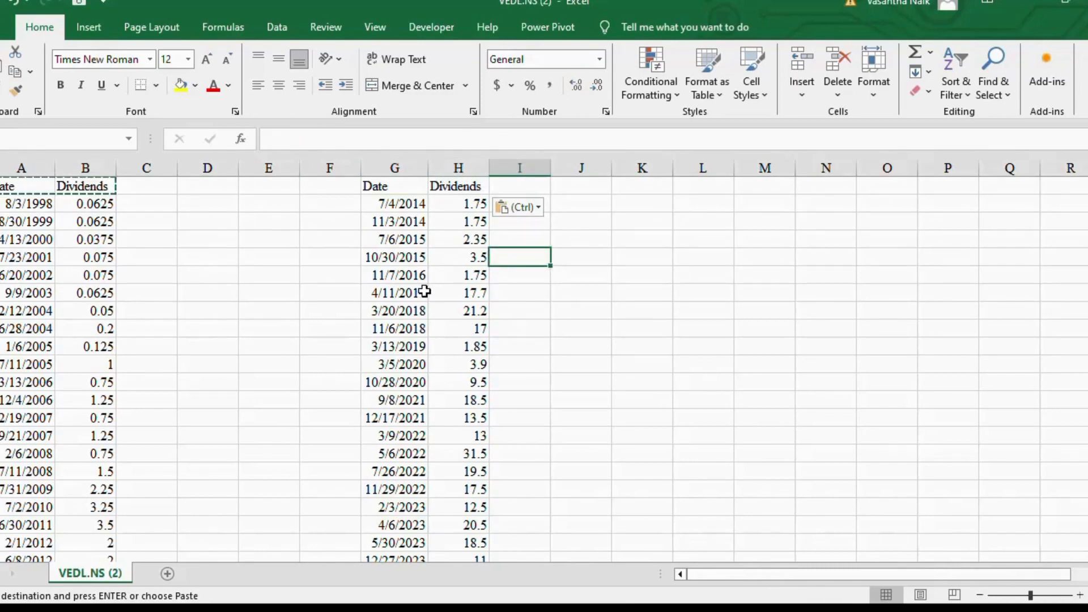
click(412, 208)
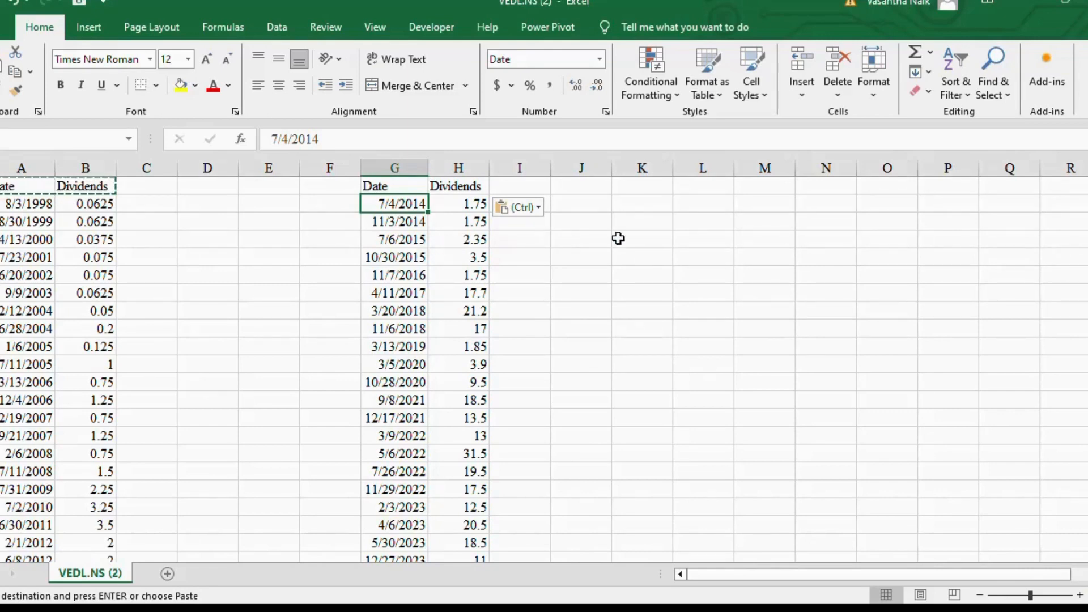
Enter the headers Year in J1 and Dividends in K1 for a yearly summary table
click(585, 187)
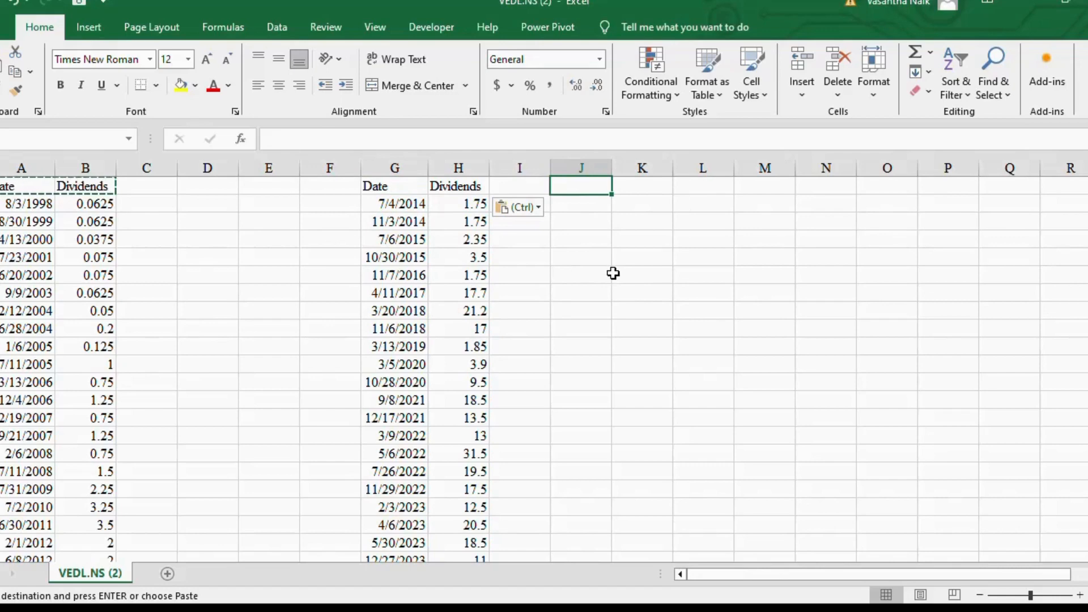
text(Year)
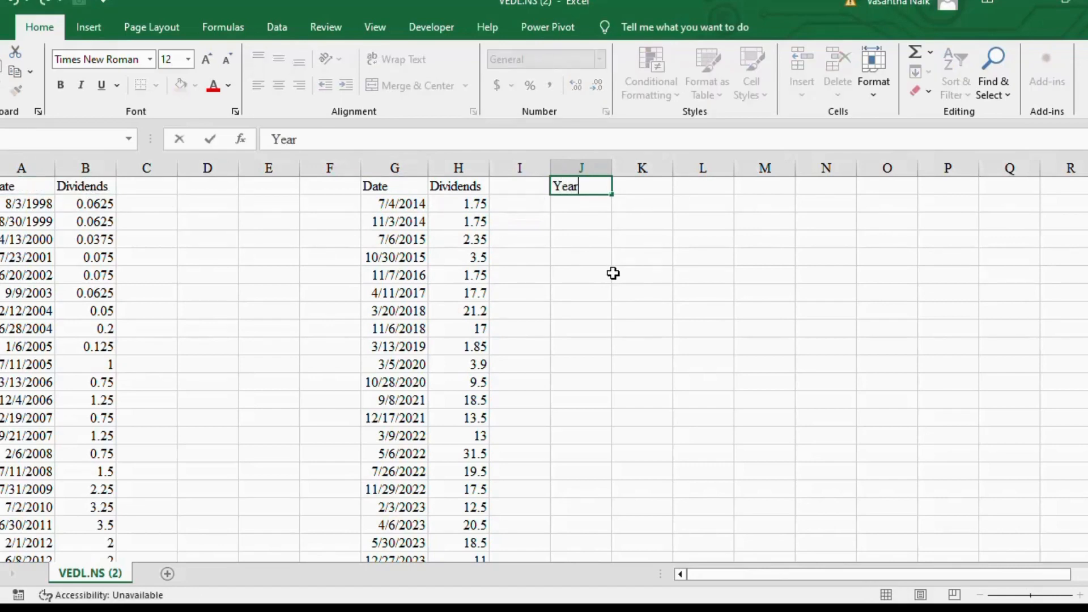
key(Tab)
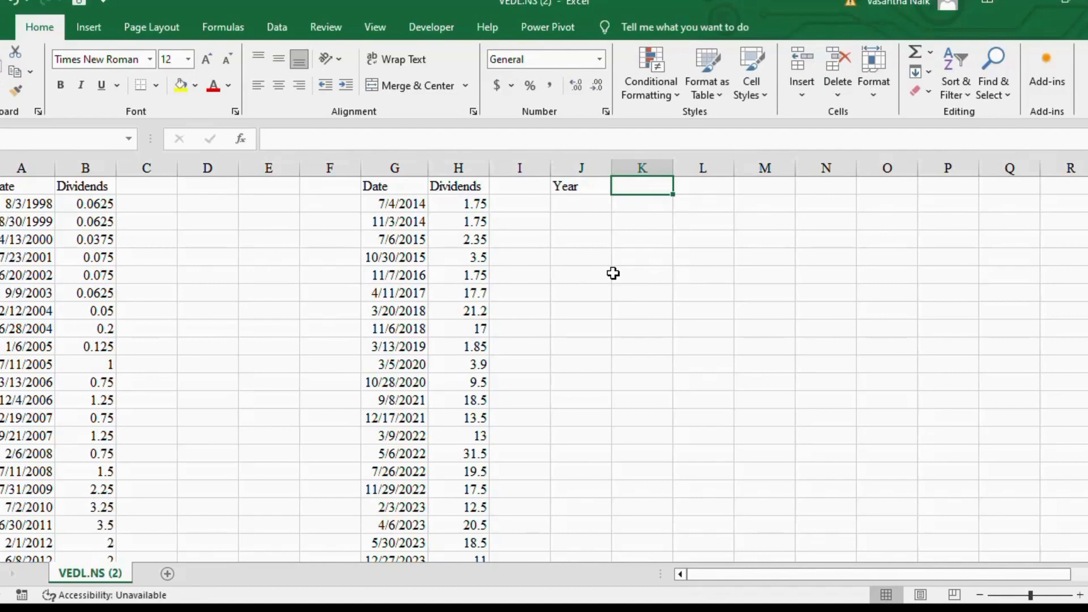
text(Dividends)
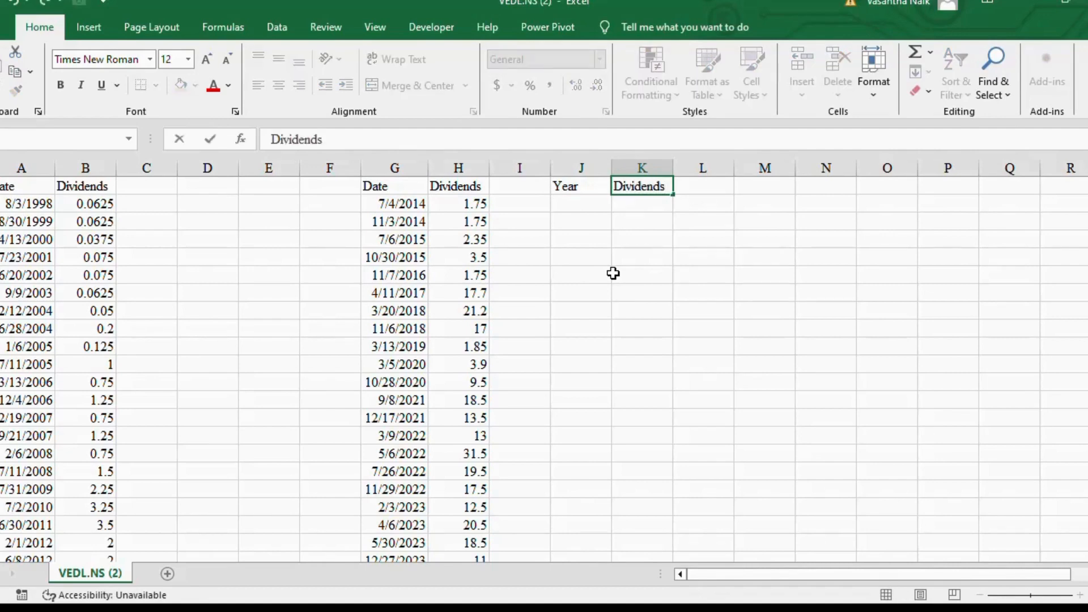
key(Return)
Enter 2014 and 2015 under Year and extend the series down to 2023 in J11
text(2014)
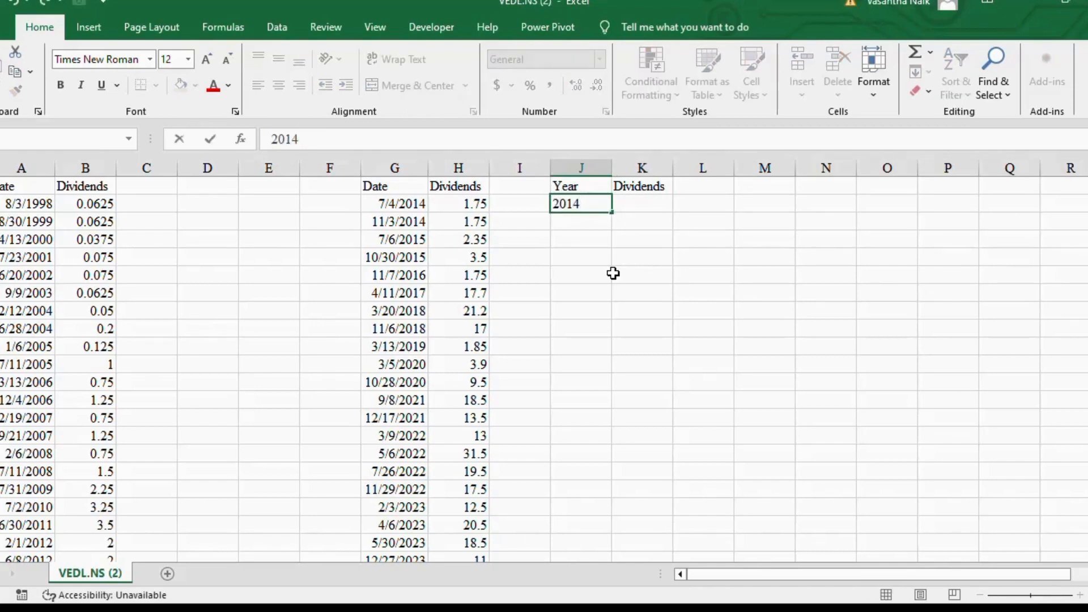
key(Return)
text(2015)
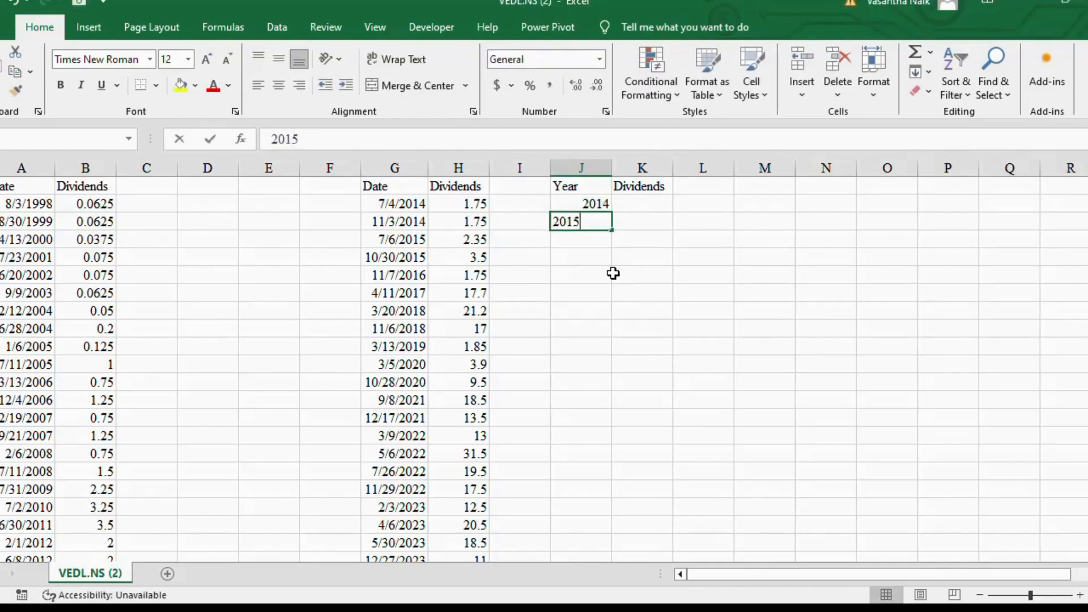
key(Return)
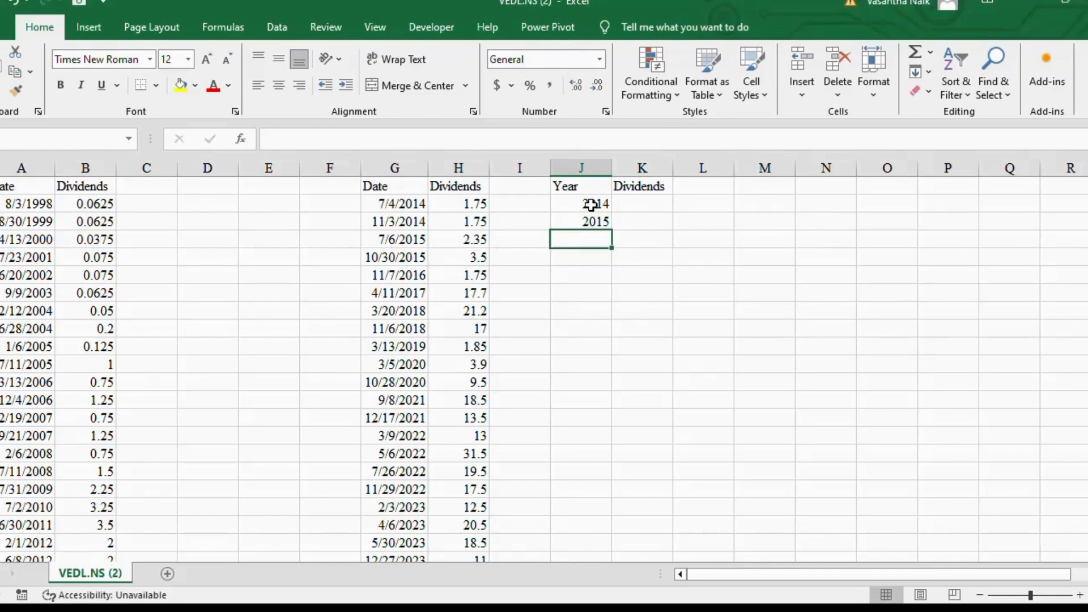
drag(567, 203, 618, 367)
click(649, 205)
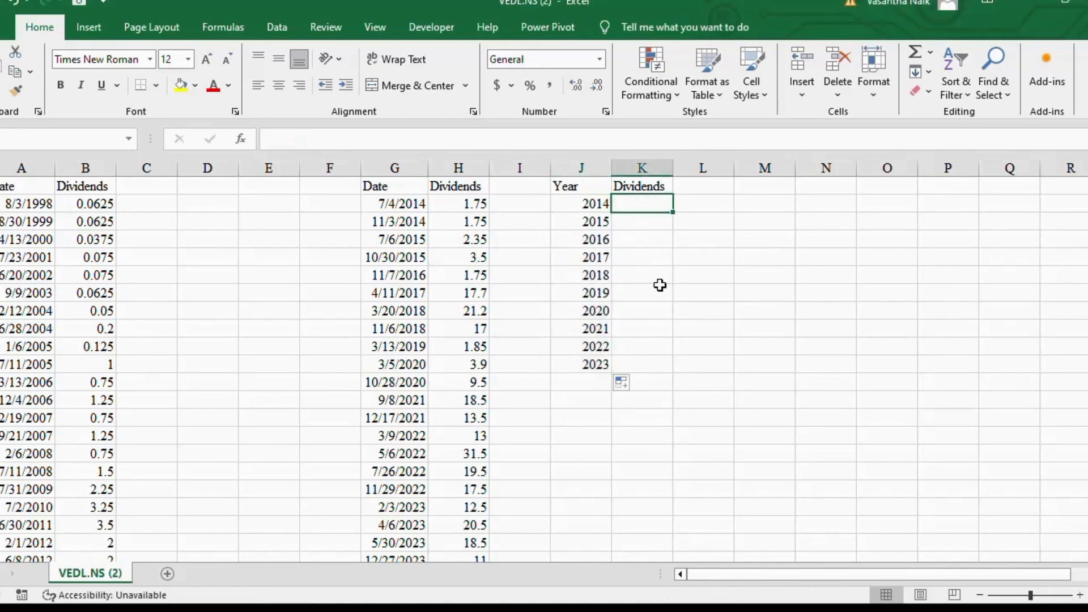
Total the 2014 dividends in K2 with the formula =H2+H3
text(=)
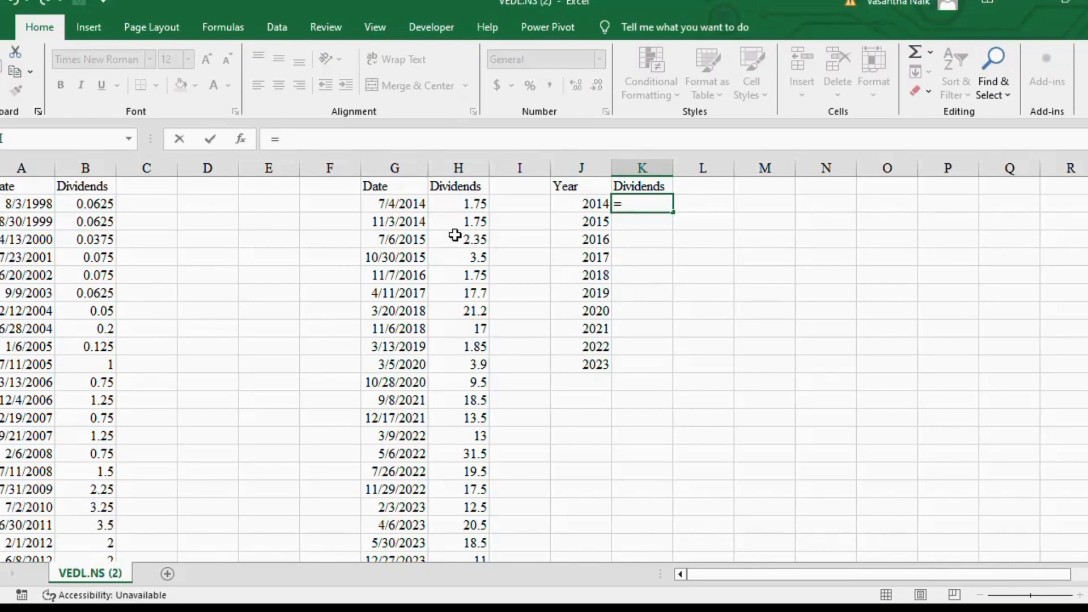
click(452, 206)
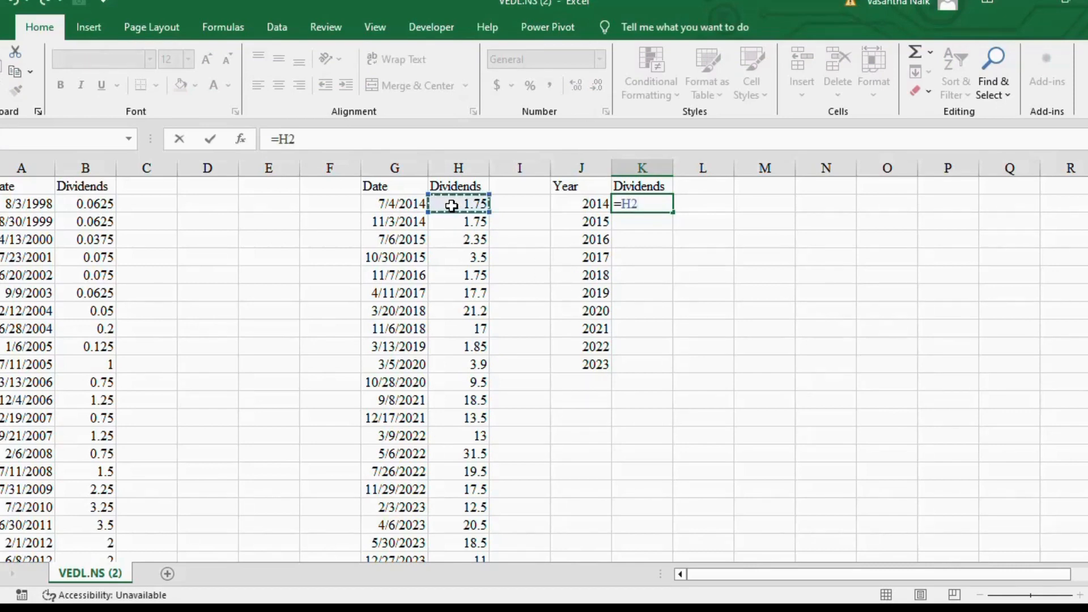
text(+)
click(453, 220)
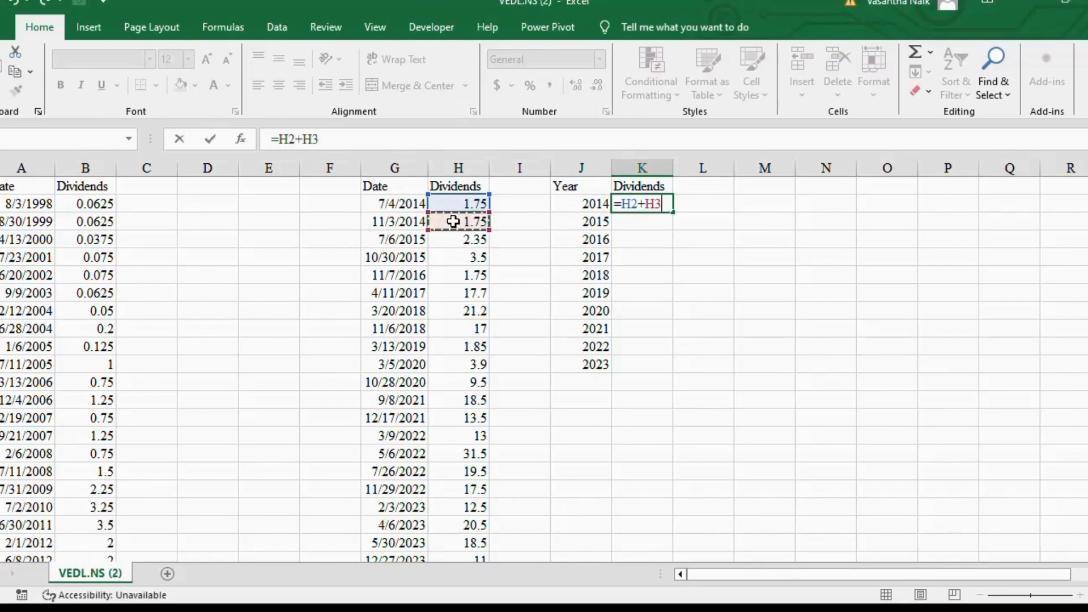
key(Return)
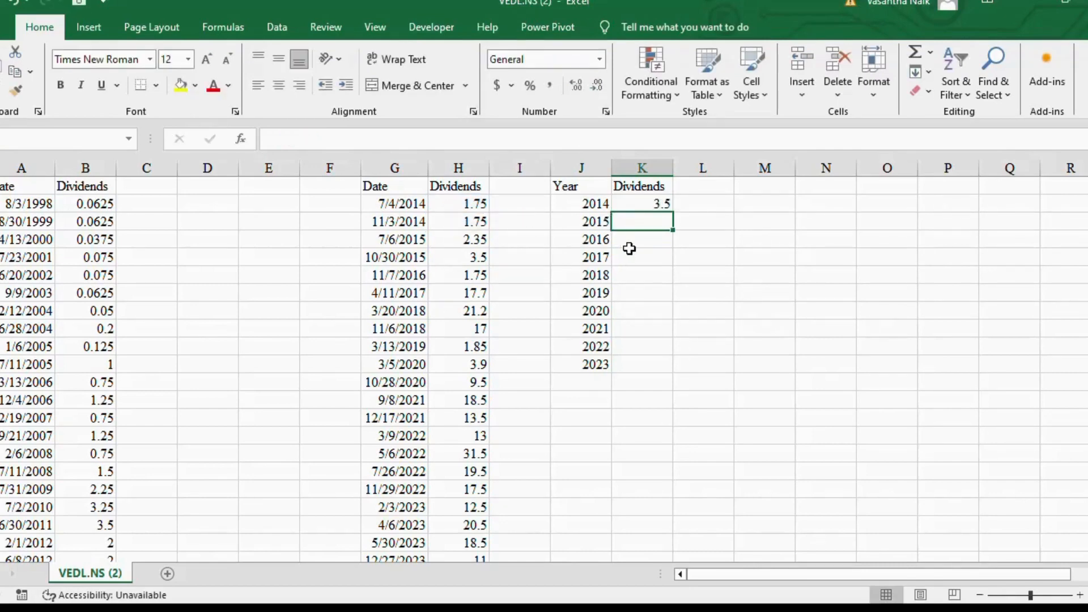
Total the 2015 dividends in K3 with the formula =H4+H5
text(=)
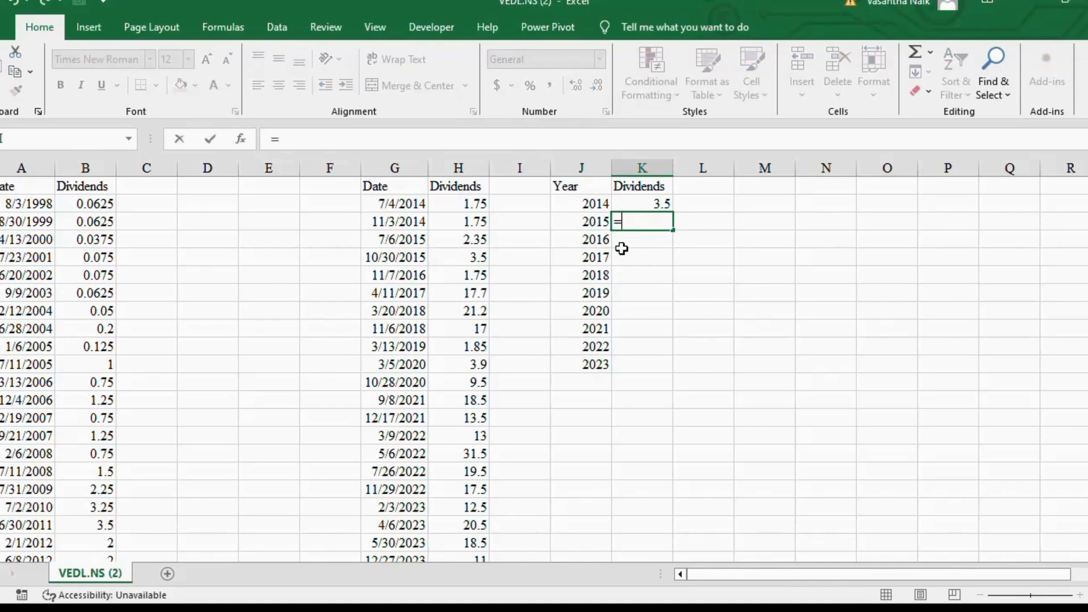
click(479, 240)
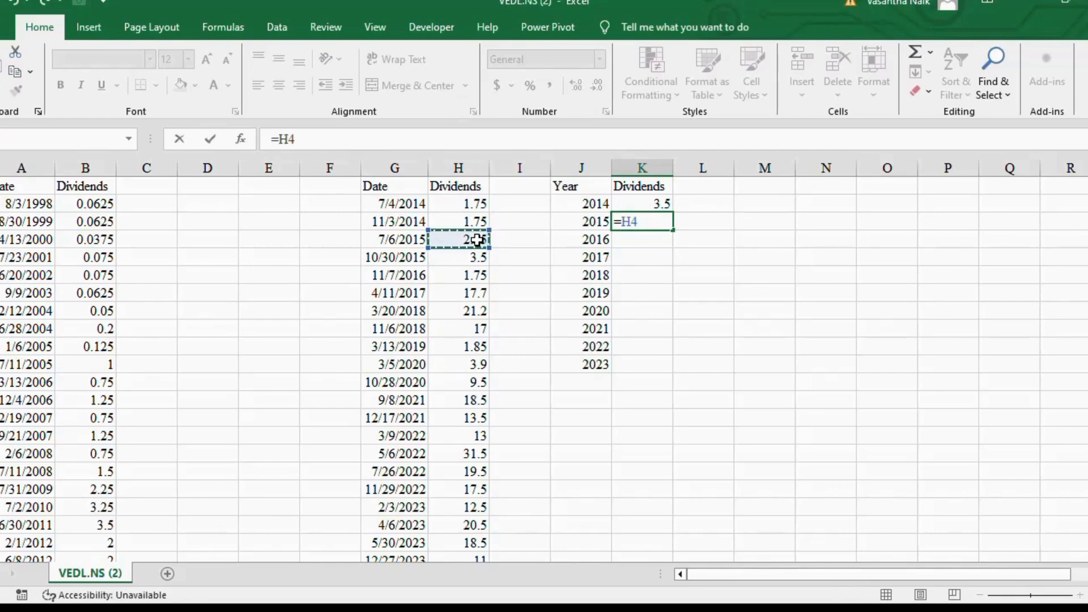
text(+)
click(468, 259)
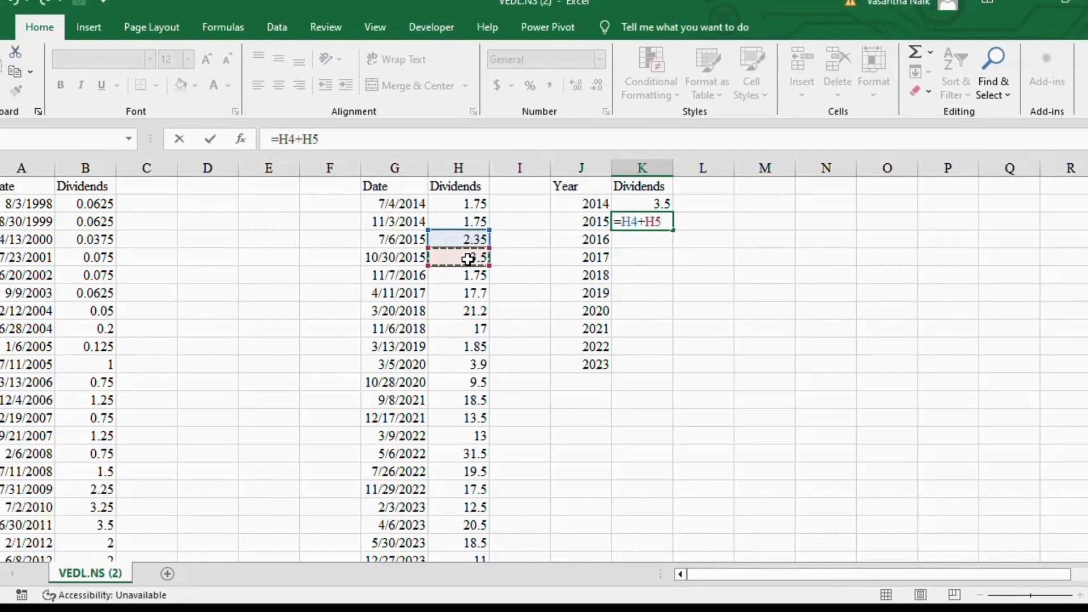
key(Return)
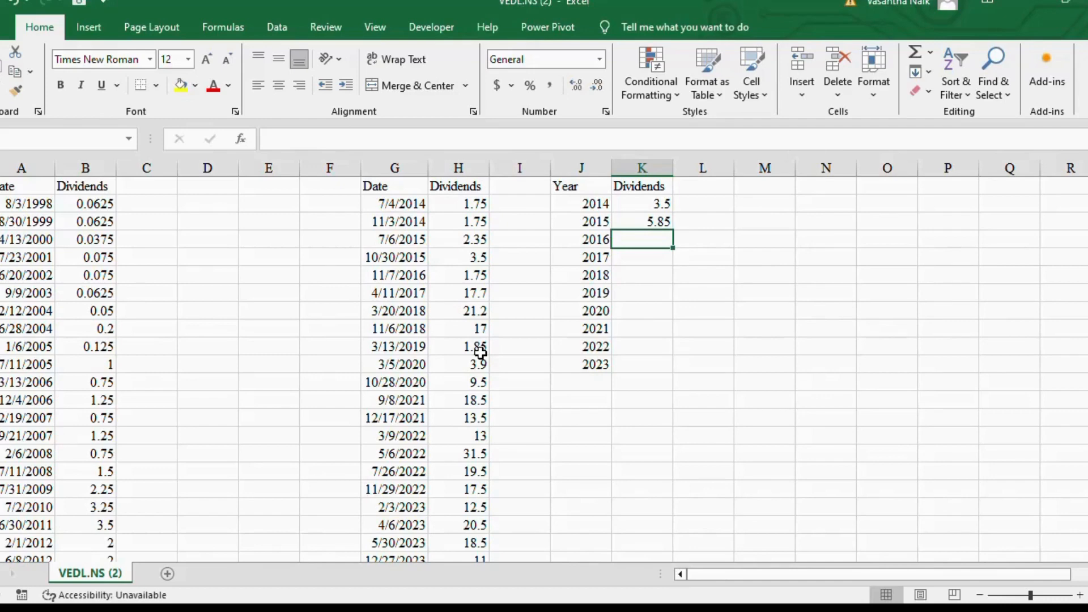
Reference the single 2016 dividend in K4 with =H6 and the single 2017 dividend in K5 with =H7
text(=)
click(460, 276)
key(Return)
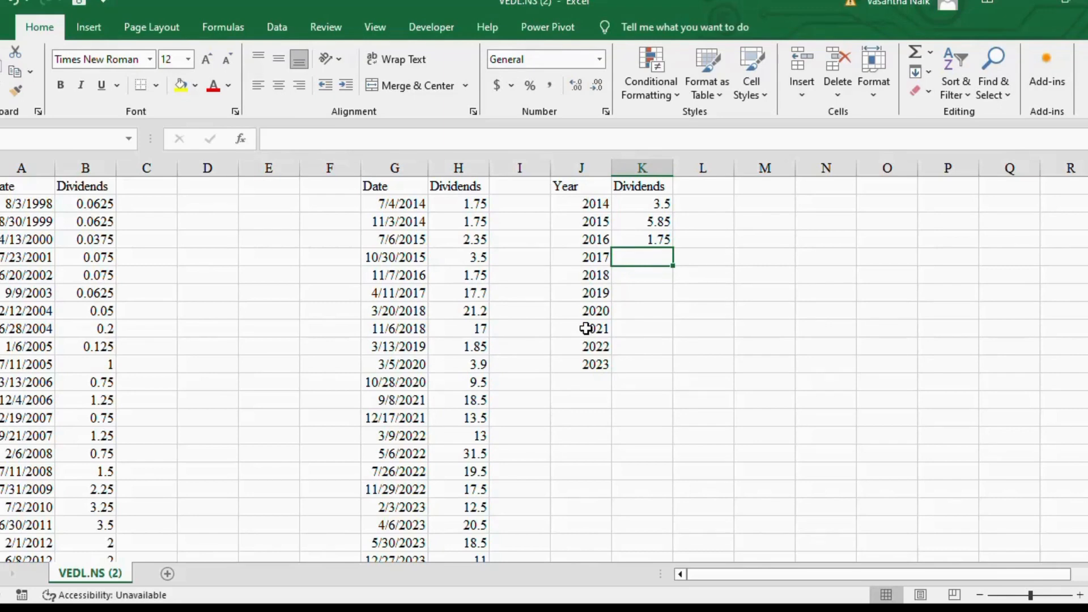
text(=)
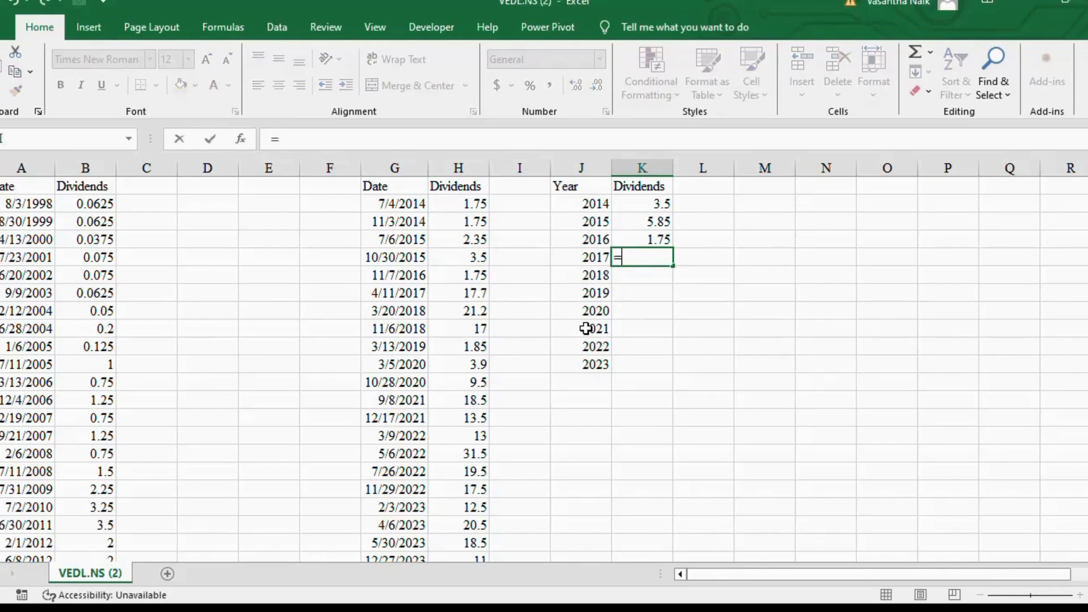
click(483, 300)
key(Return)
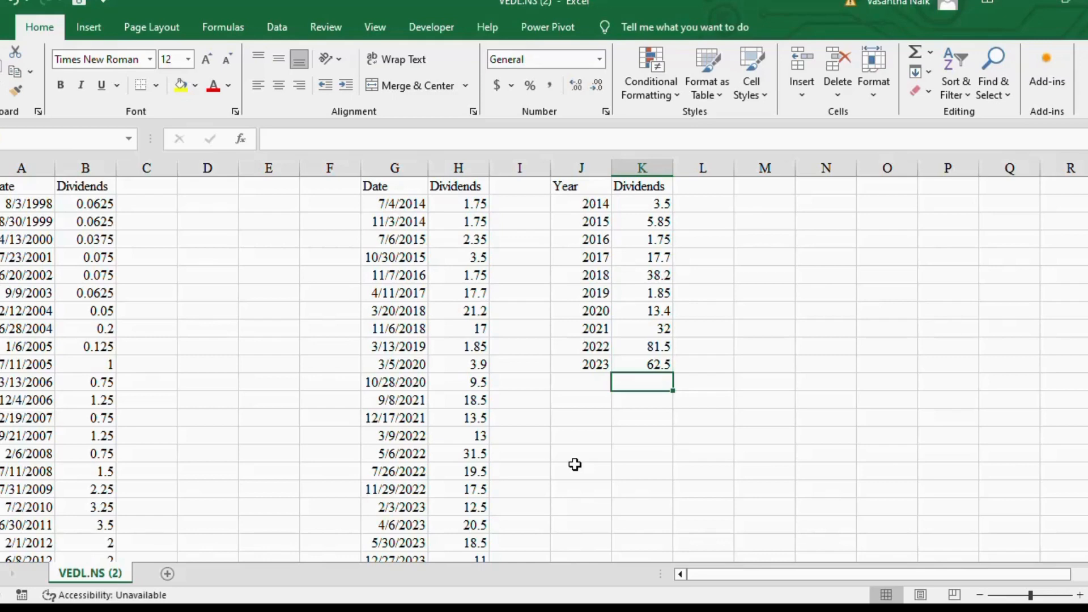
Divide the 2023 dividends by the 2014 dividends in K13 with the formula =K11/K2
key(Down)
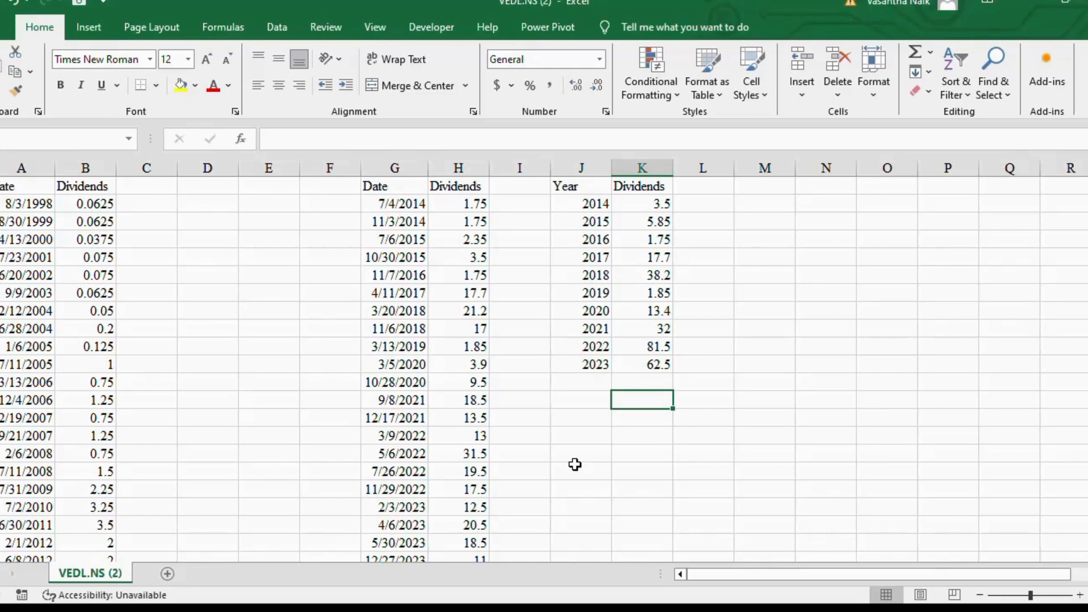
text(=)
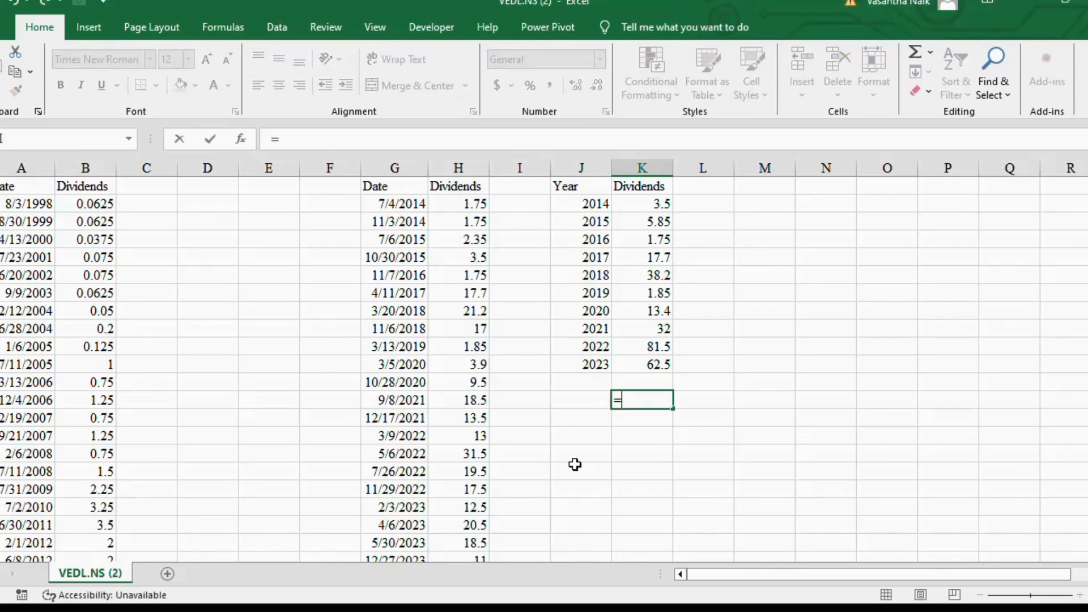
key(Up)
key(Up)
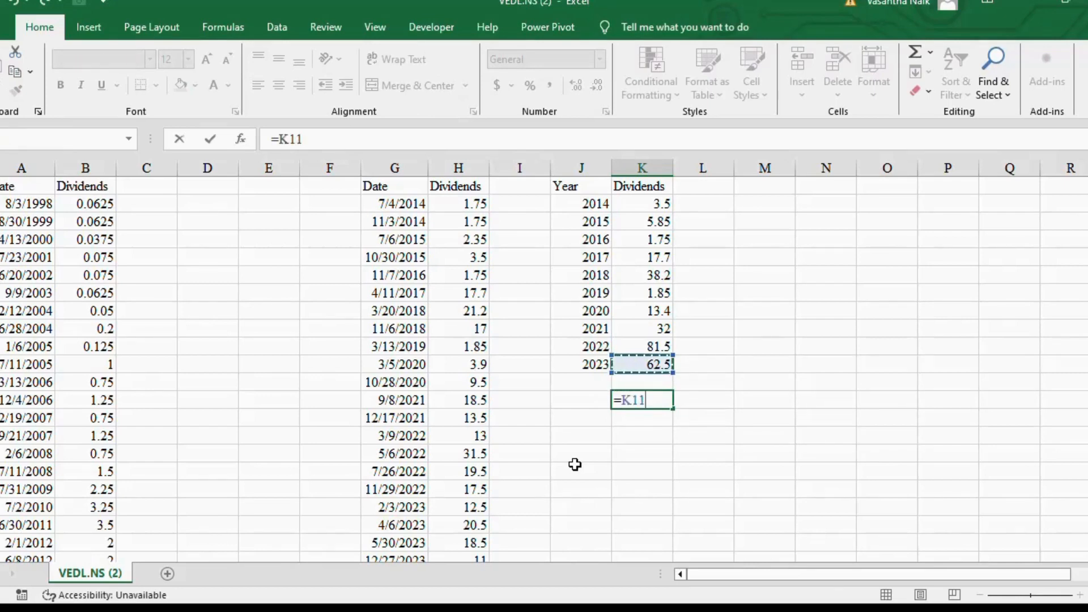
text(/)
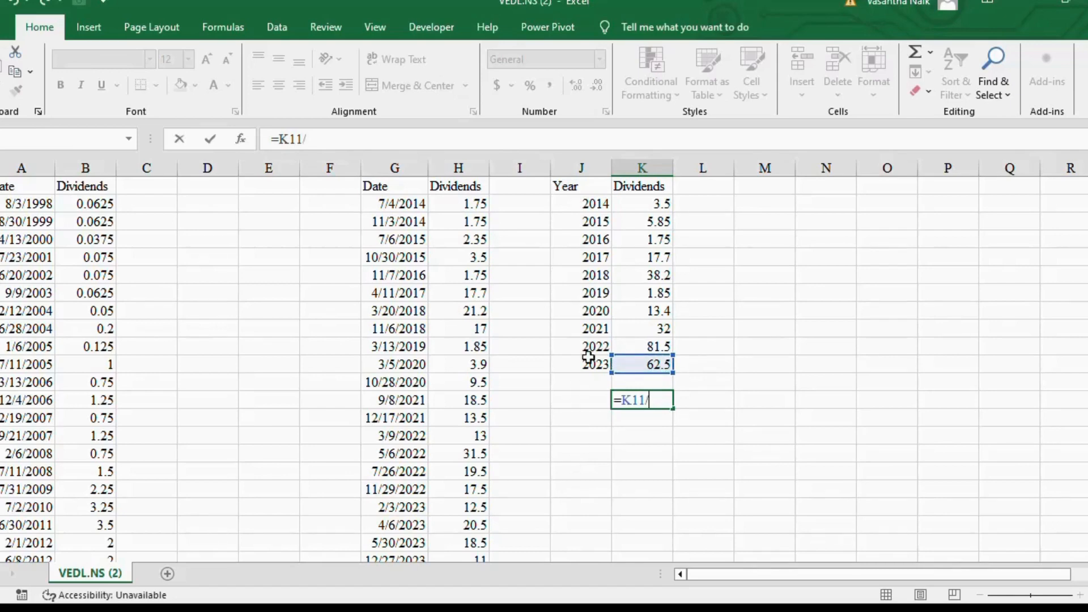
click(640, 200)
key(Return)
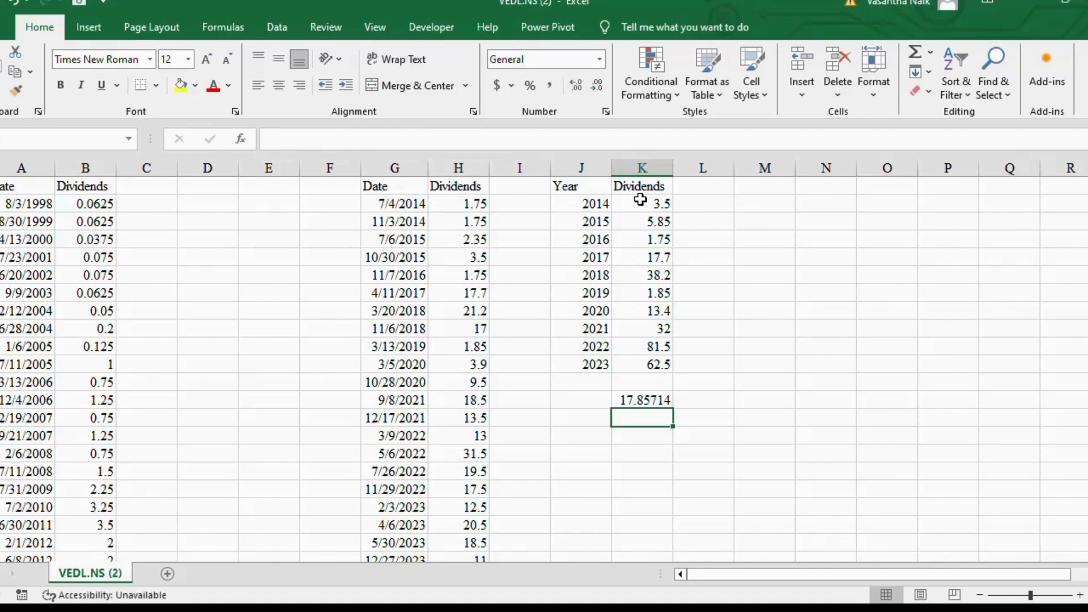
Label the ratio in J13 as Growth Factor and fit column J to its contents
key(Left)
key(Up)
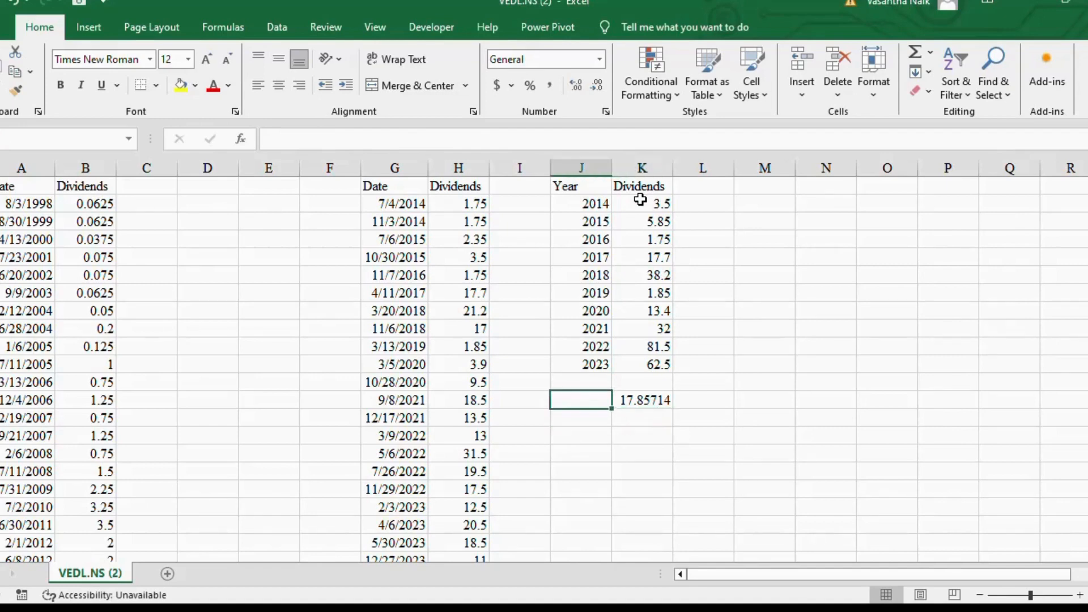
text(G)
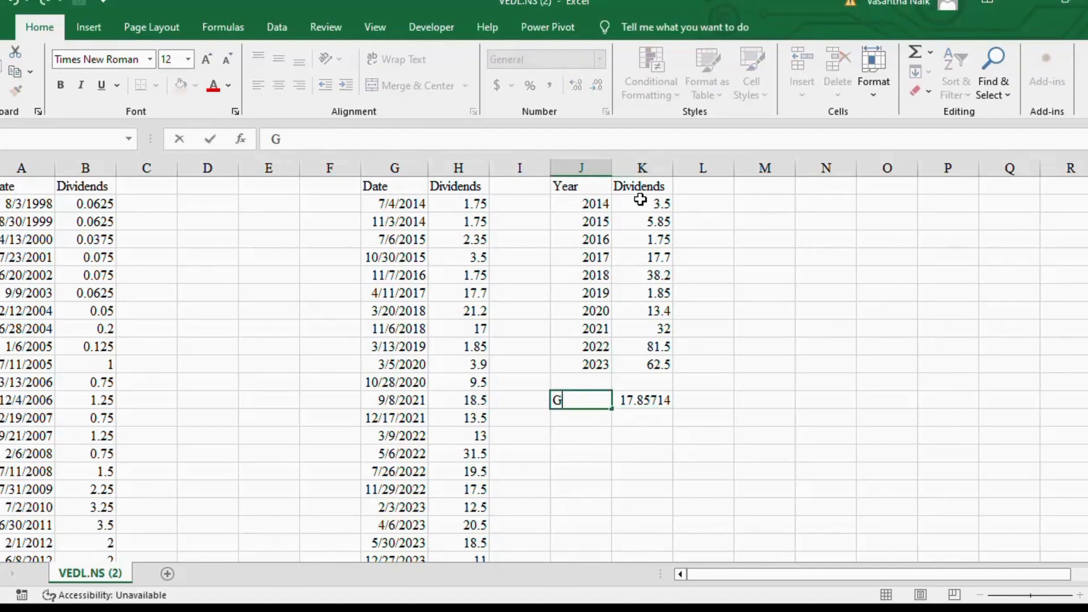
text(rowth Factor)
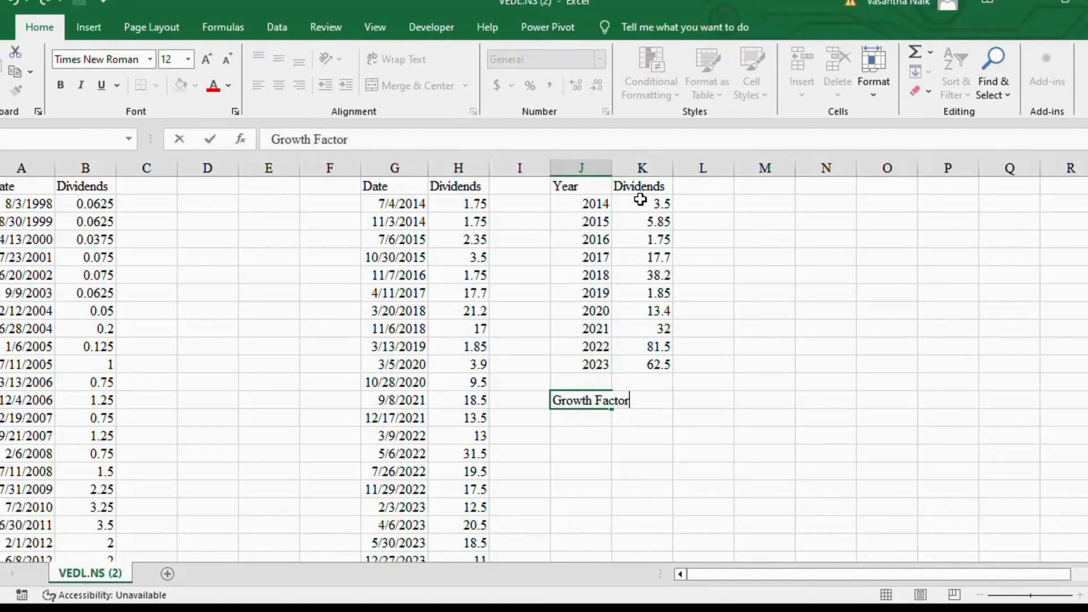
key(Return)
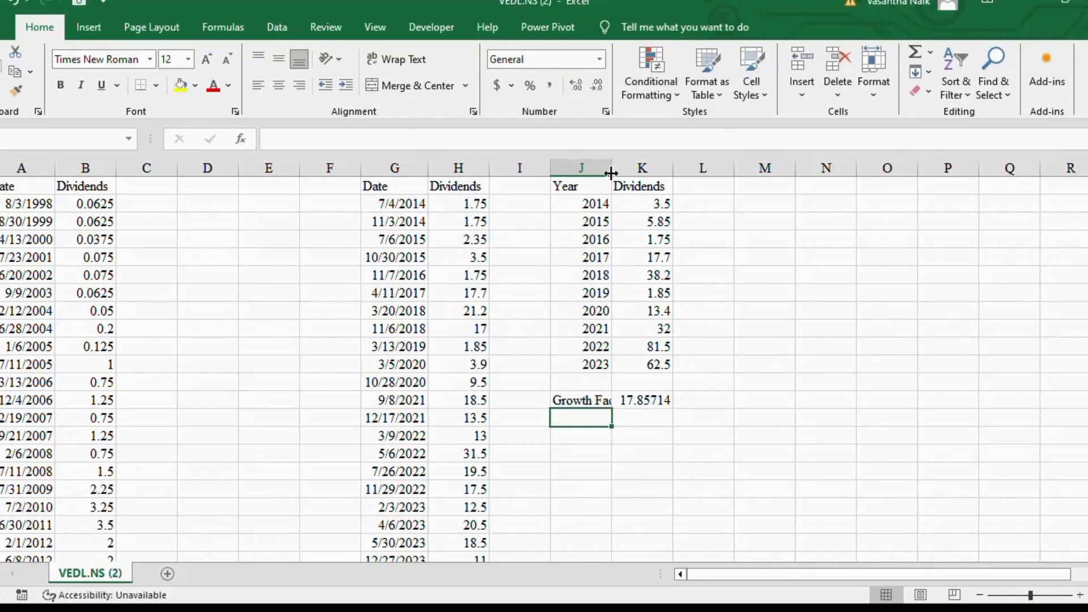
double_click(611, 173)
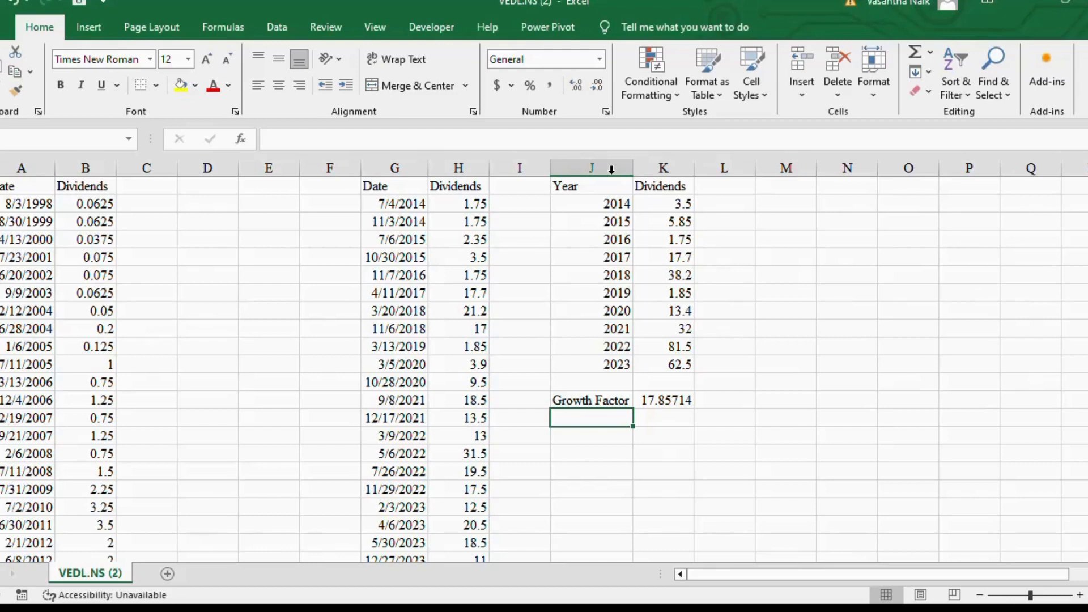
click(611, 169)
Switch to the future-value-tables.pdf page in the browser and compare its factors with the growth factor in Excel cell K13
key(alt+Tab)
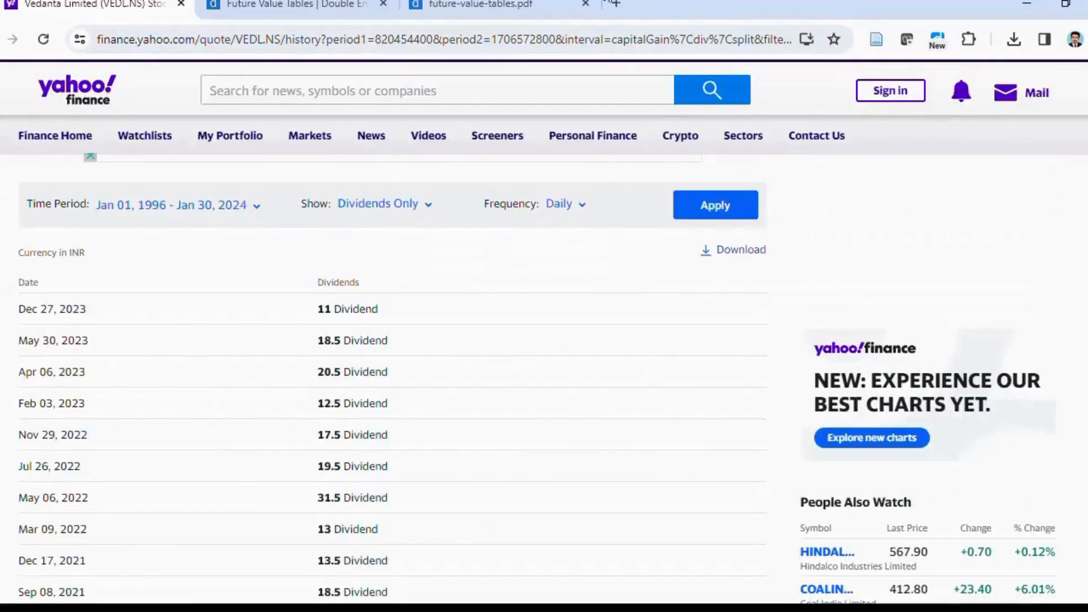
click(535, 6)
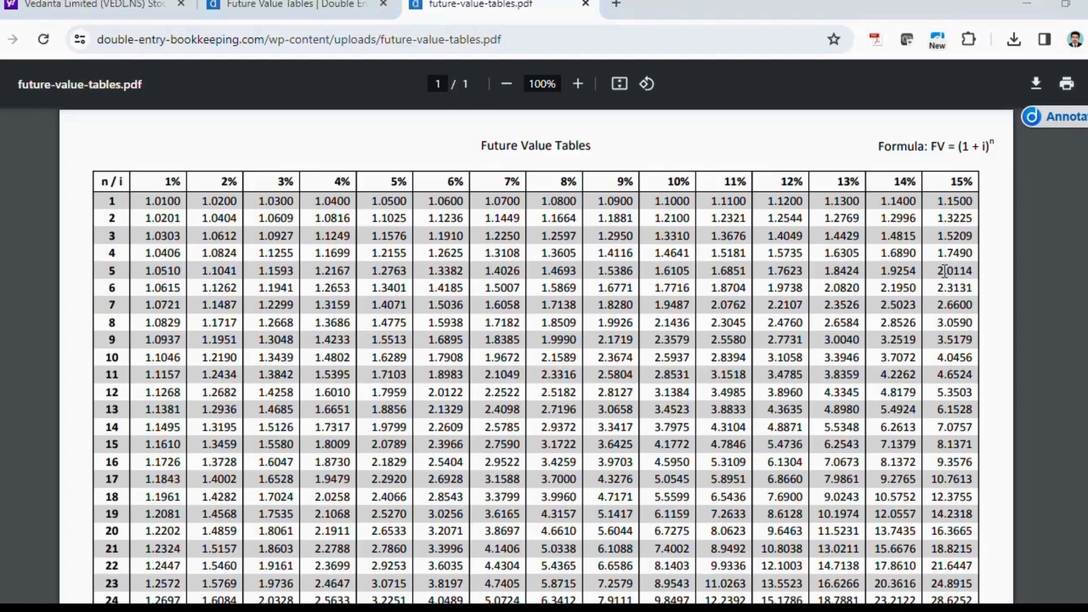
key(alt+Tab)
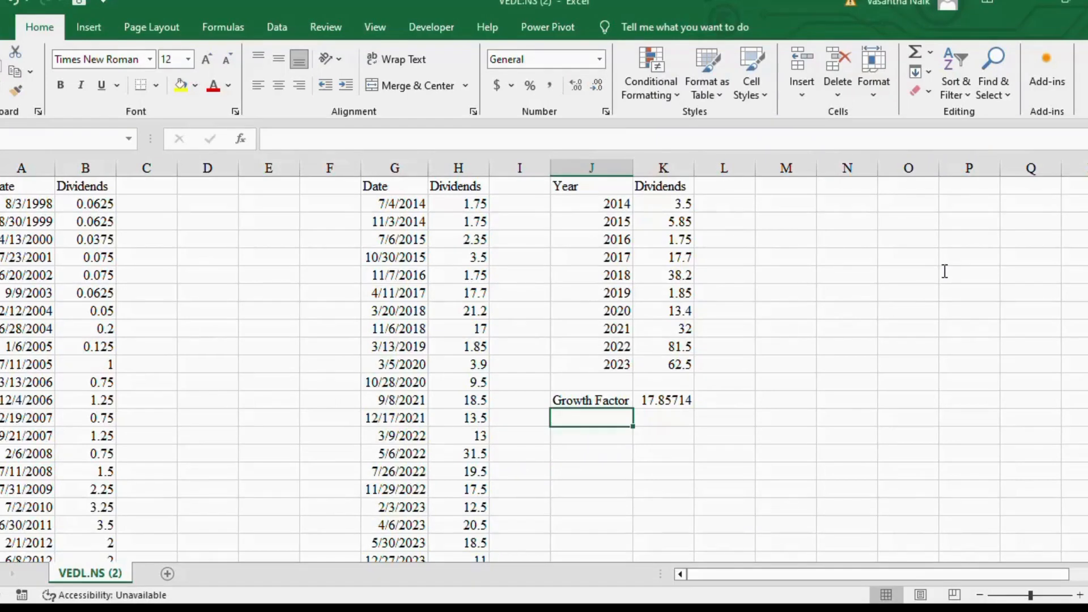
click(682, 402)
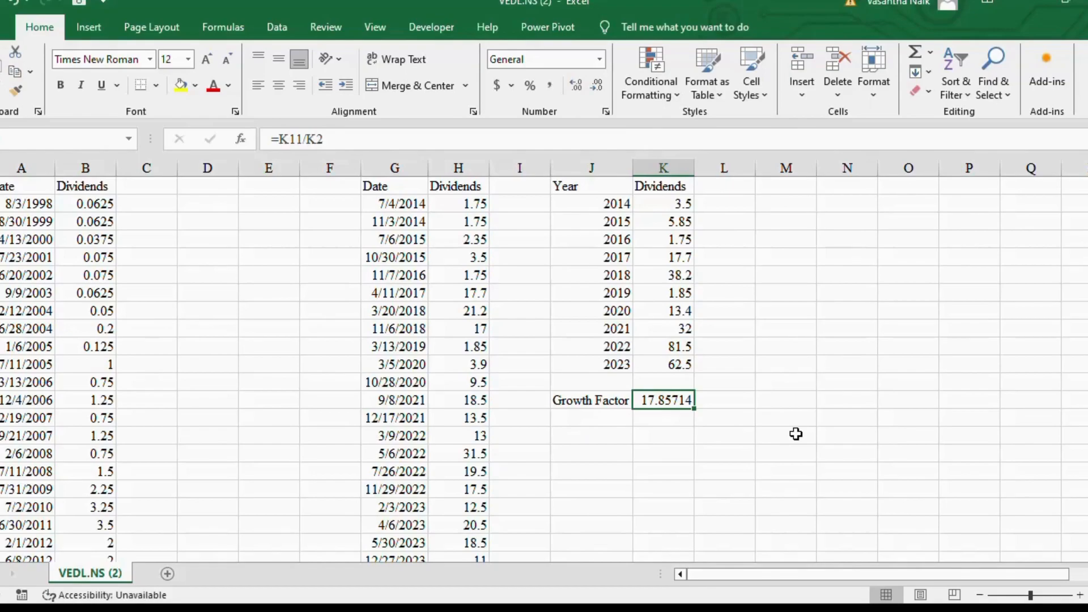
key(alt+Tab)
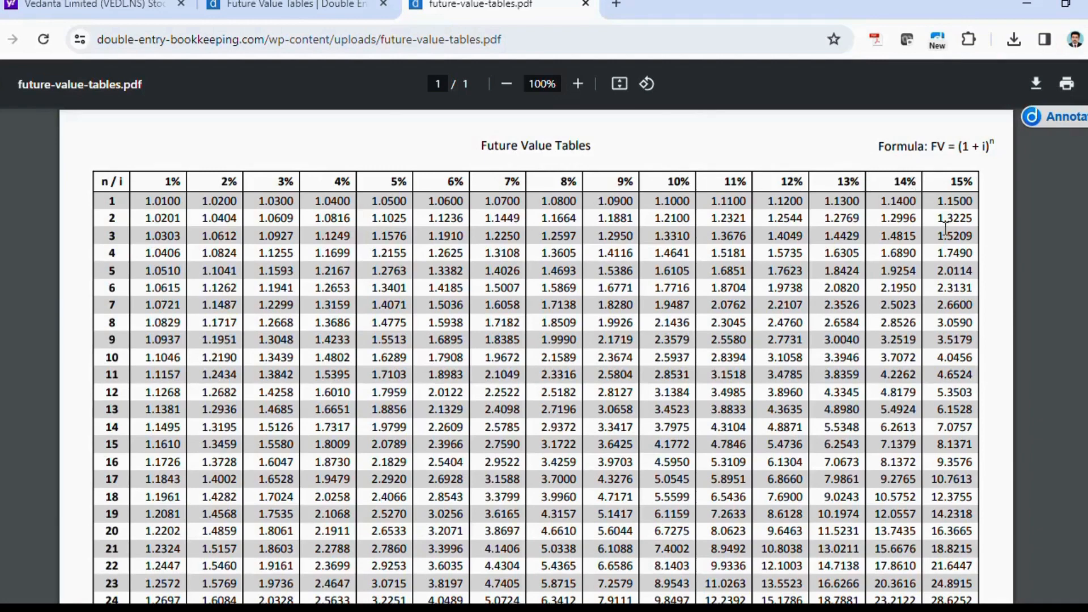
key(alt+Tab)
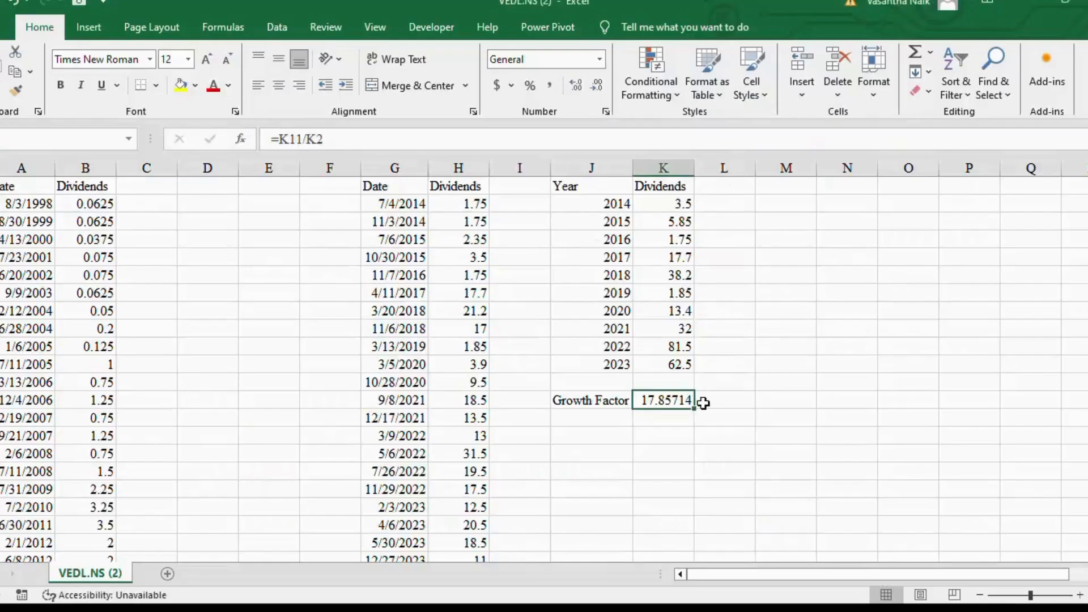
key(alt+Tab)
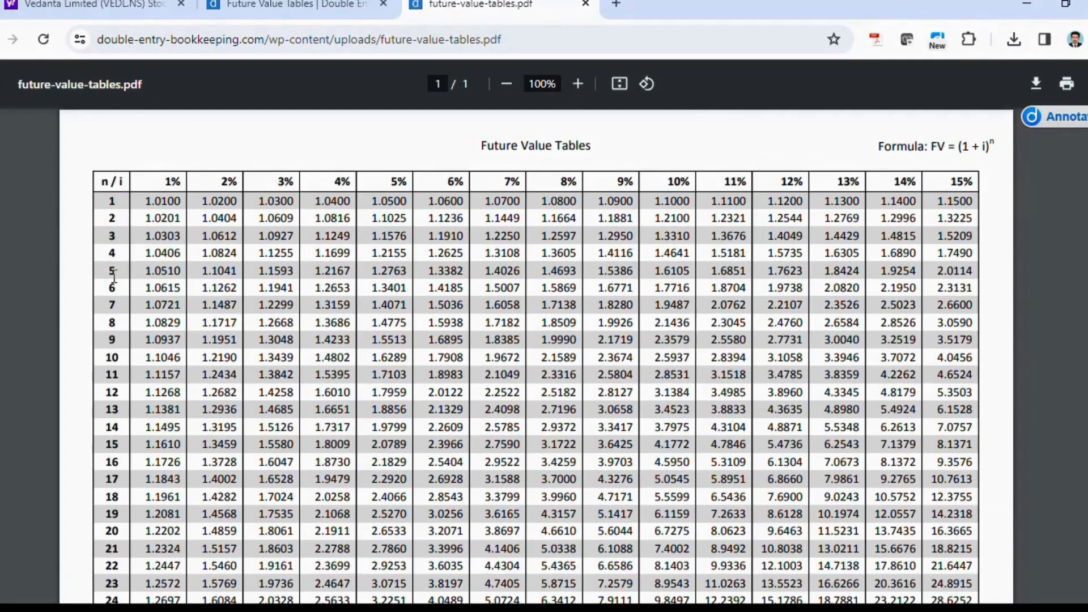
key(alt+Tab)
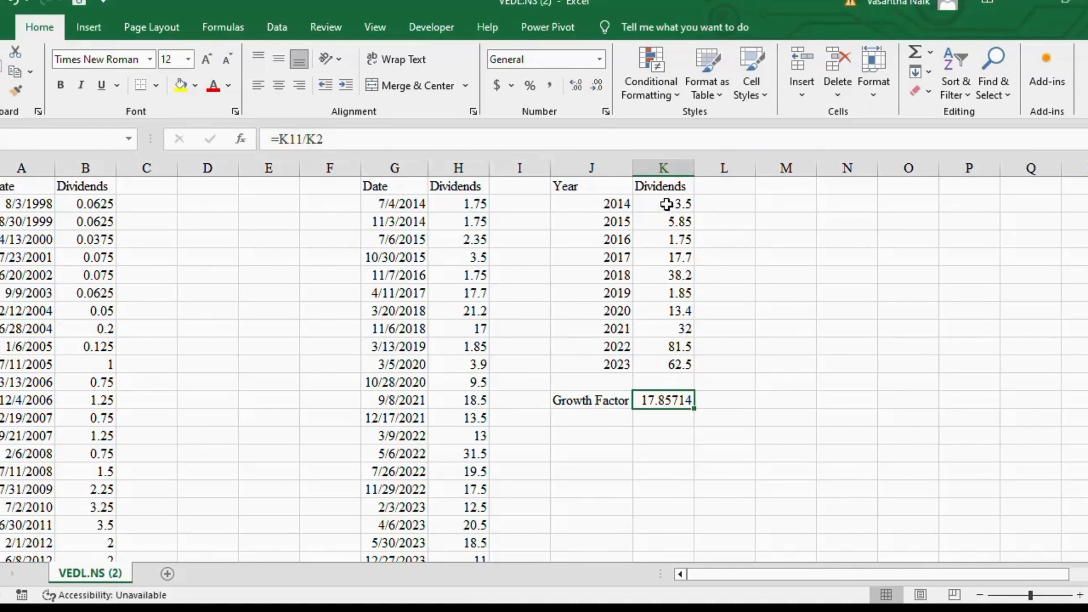
Review the yearly dividends in K2:K11 and the growth factor in K13, and return to the future value tables in the browser
drag(668, 204, 666, 363)
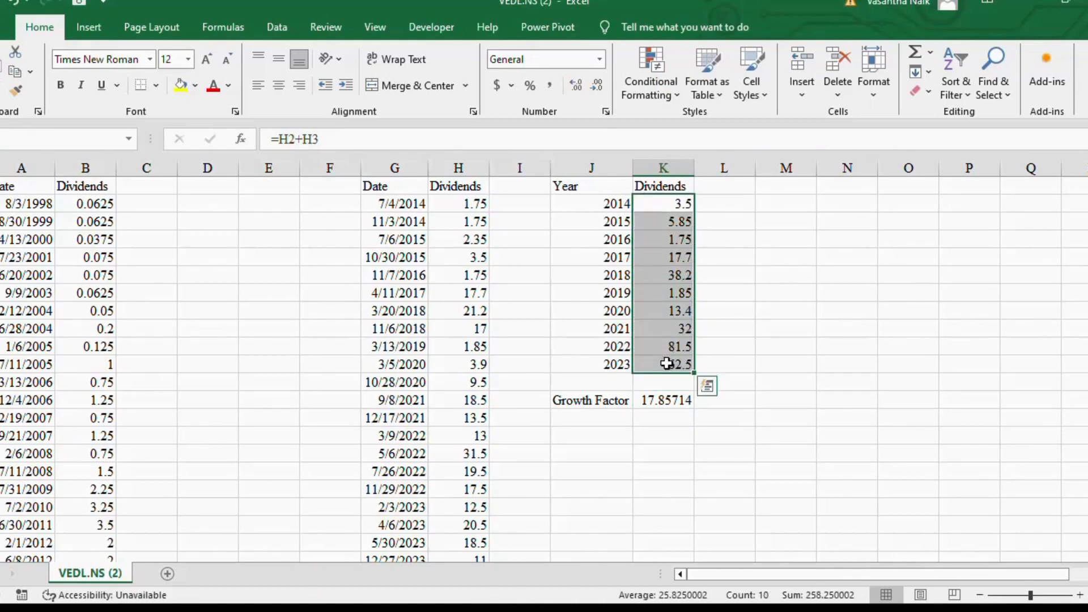
click(720, 277)
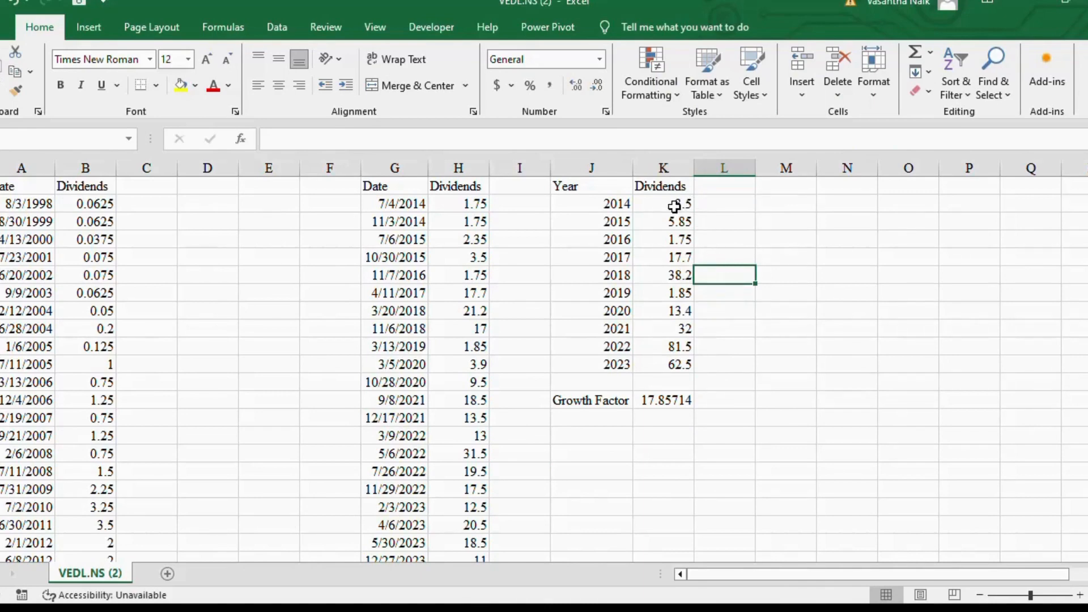
drag(674, 206, 674, 213)
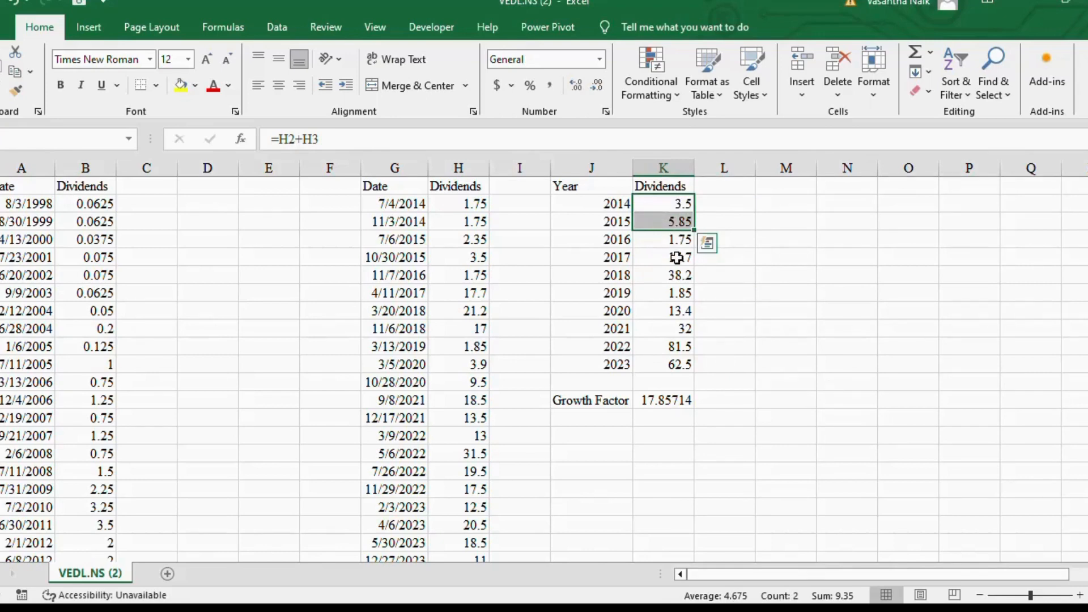
click(667, 422)
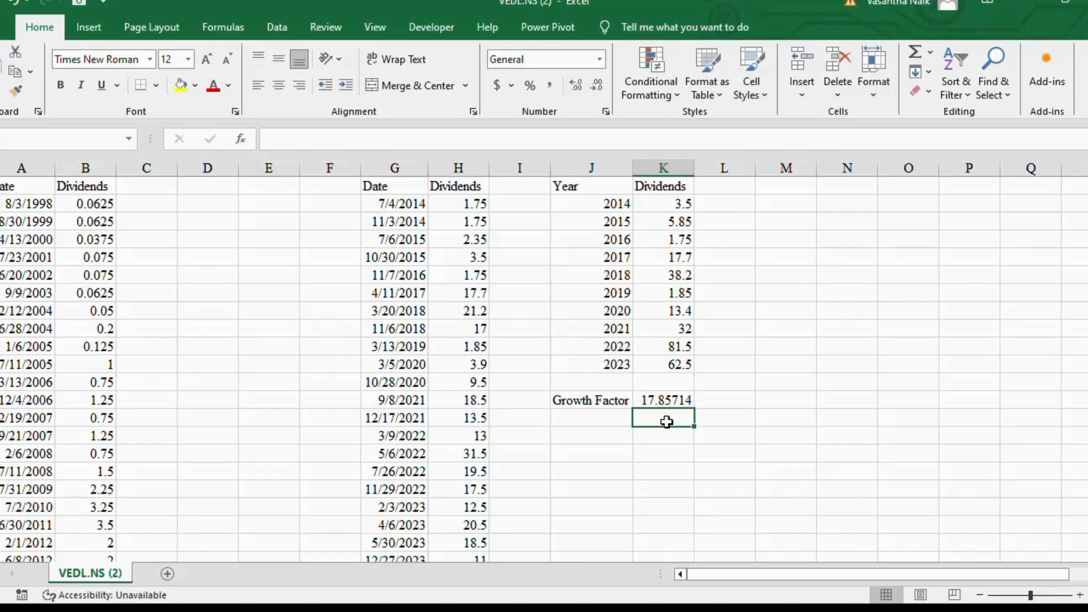
click(666, 400)
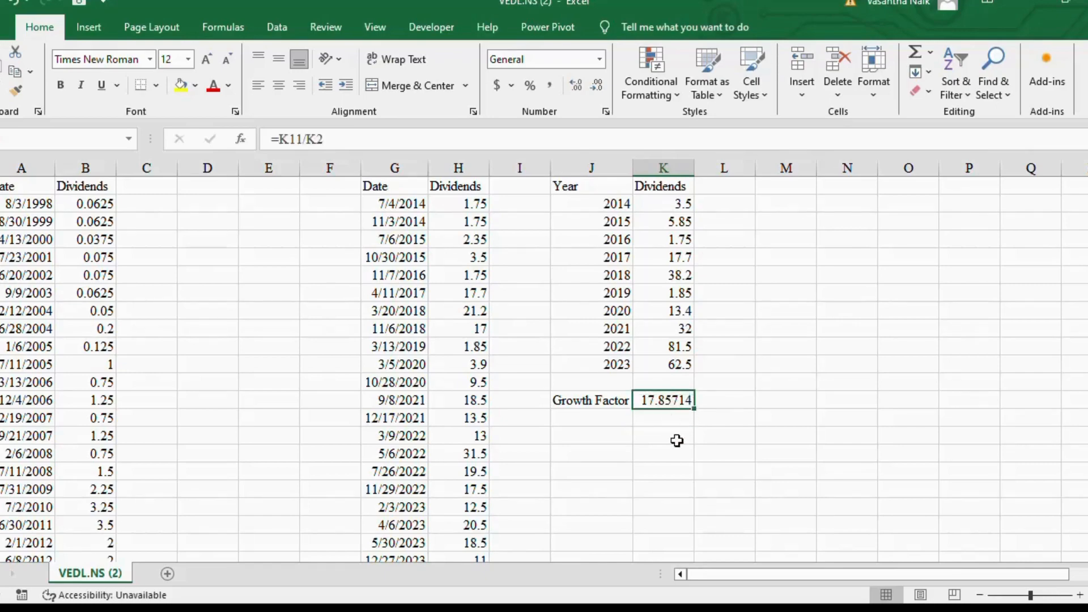
key(alt+Tab)
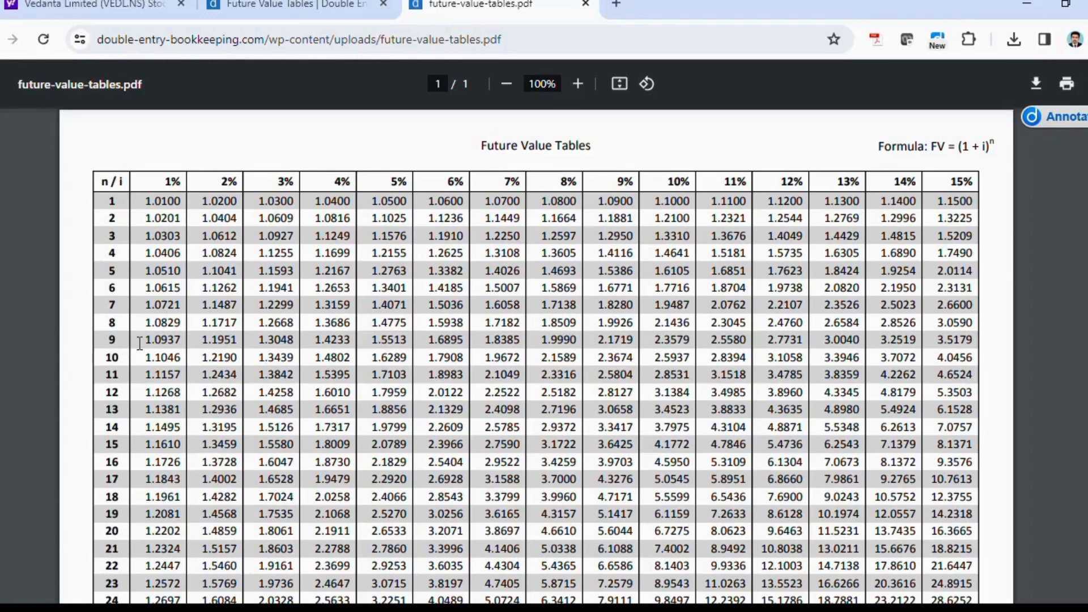
Compare the n = 9 row of the future value tables with the growth factor in Excel cell K13, and return to Excel
drag(143, 342, 963, 340)
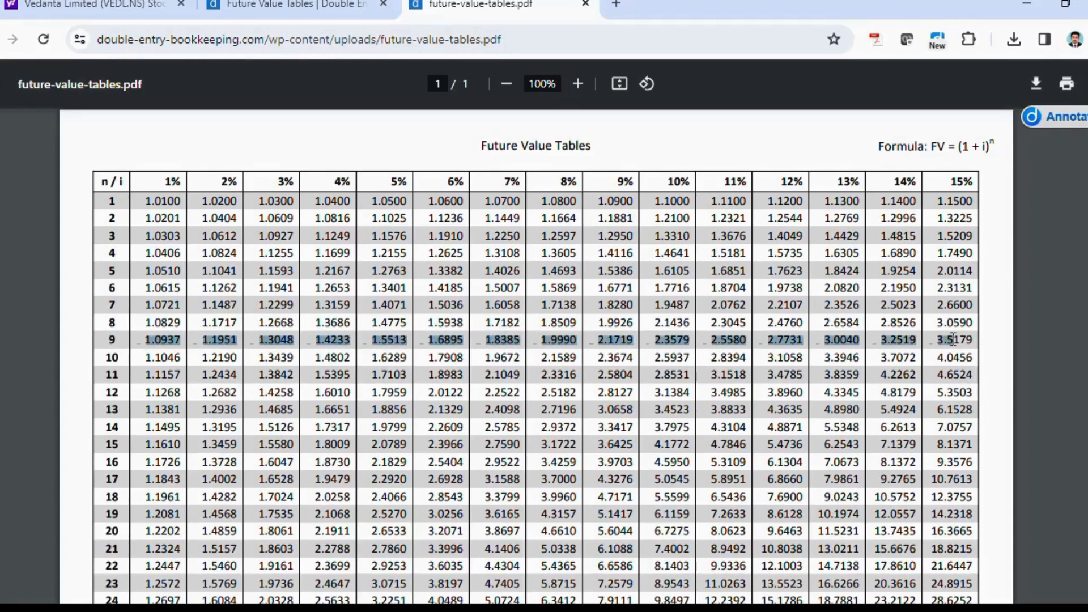
key(alt+Tab)
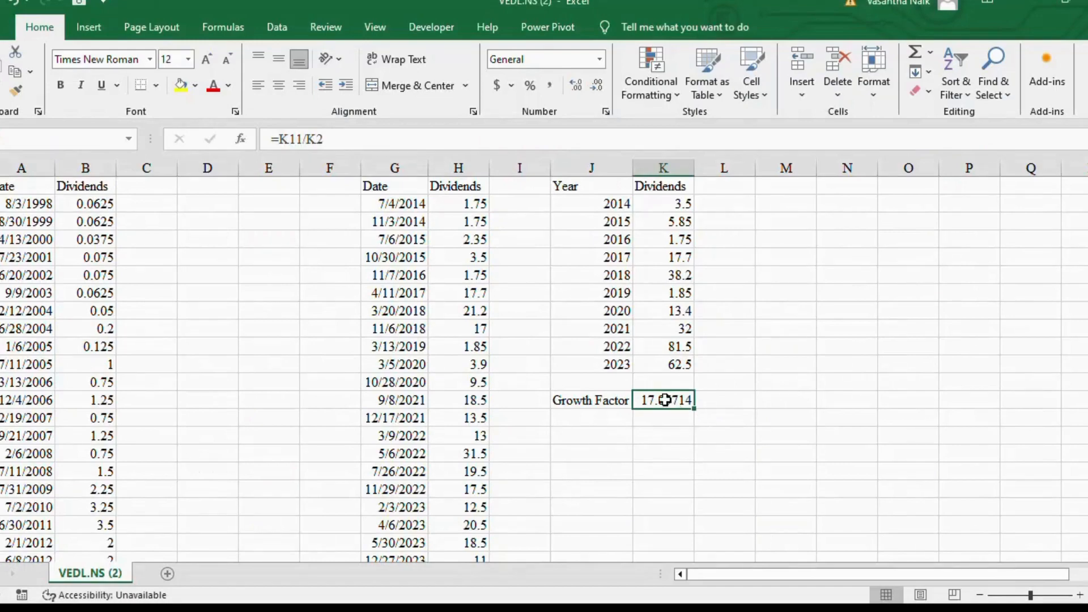
key(alt+Tab)
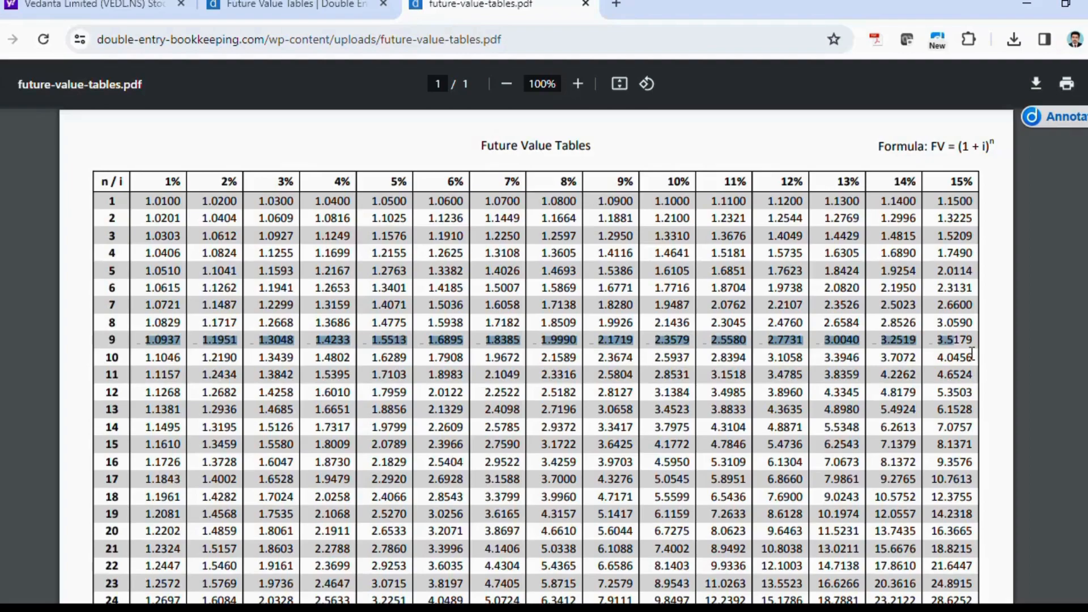
key(alt+Tab)
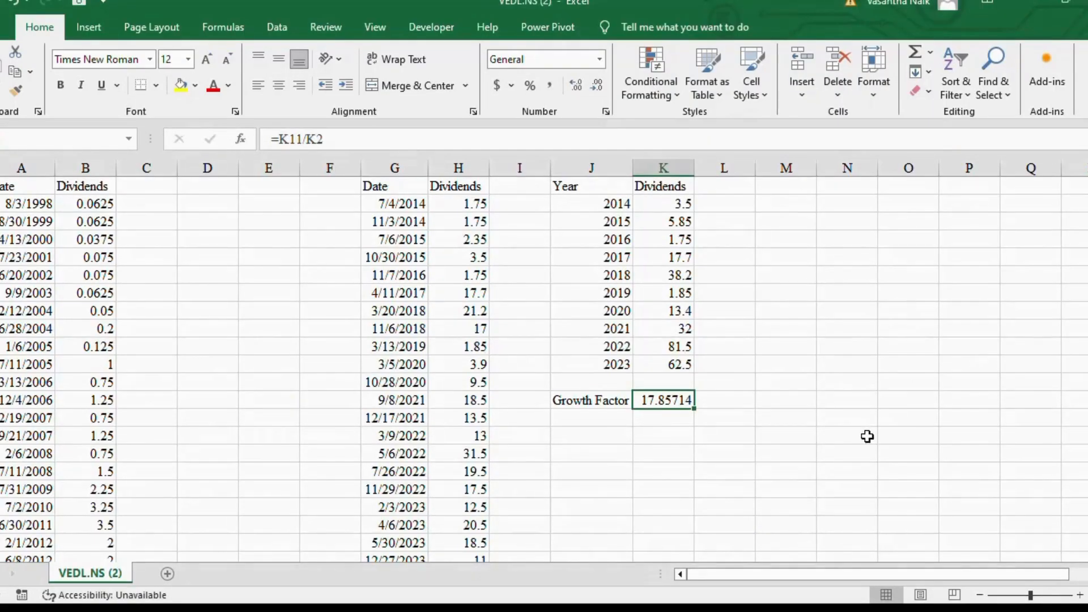
Enter the heading Year in M6 and a starting growth rate of 5% in N5
scroll(544, 363, right, 5)
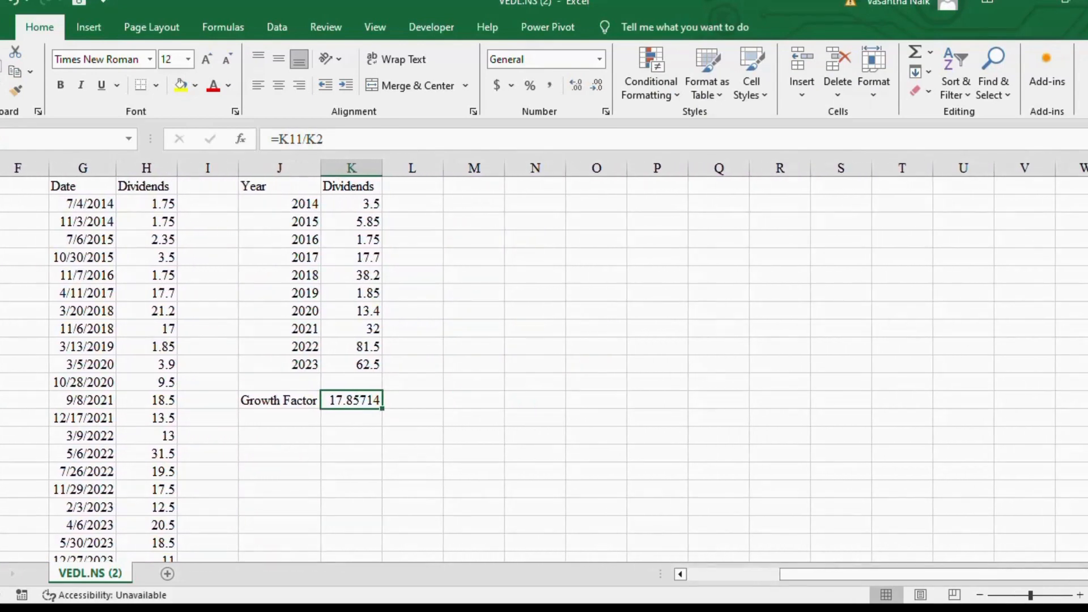
click(495, 280)
text(Year)
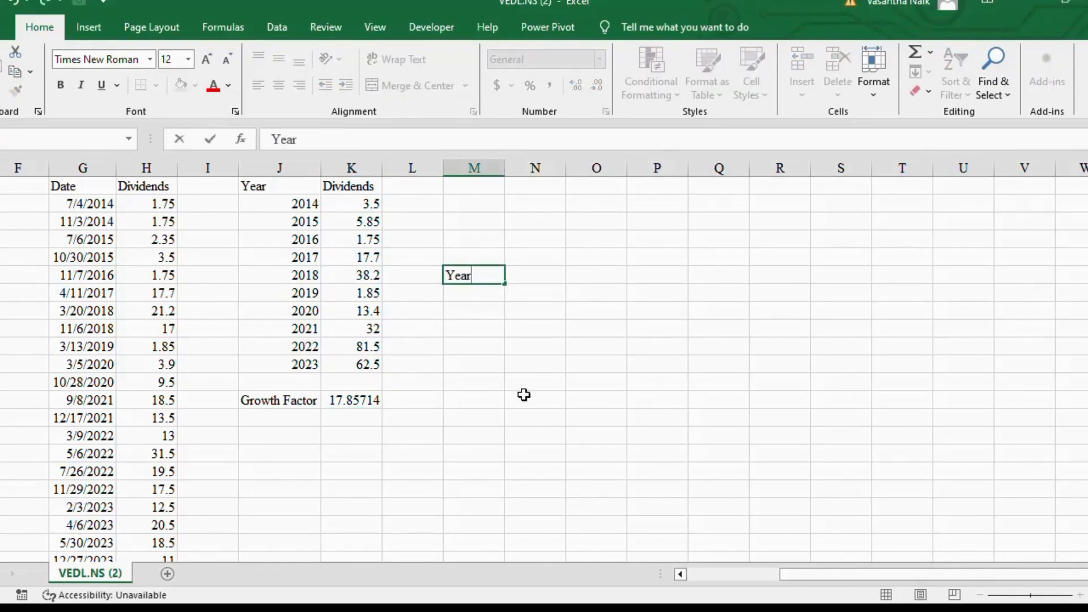
key(Tab)
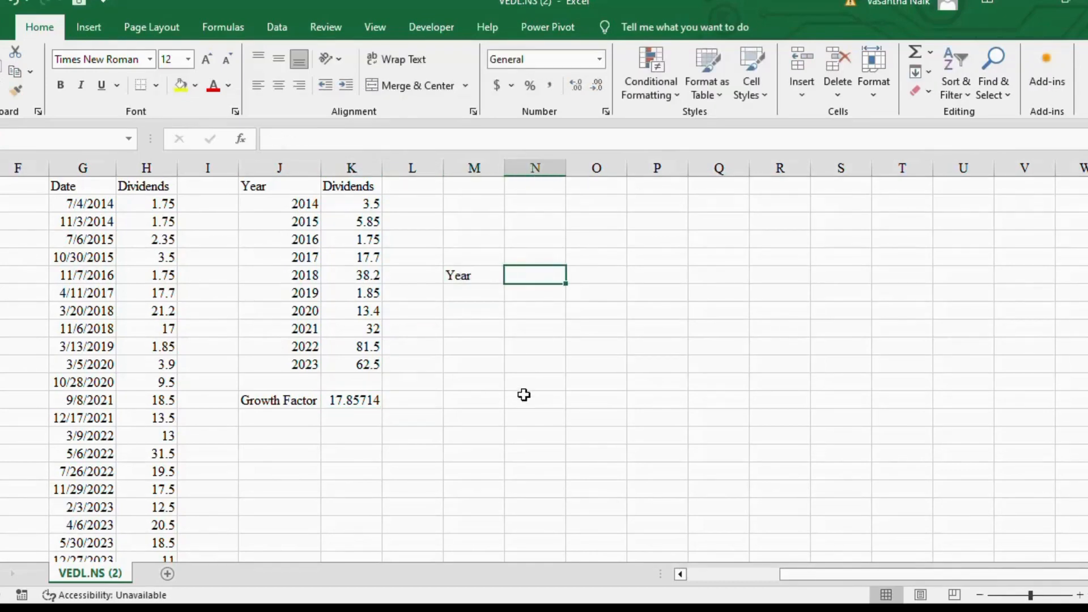
key(Up)
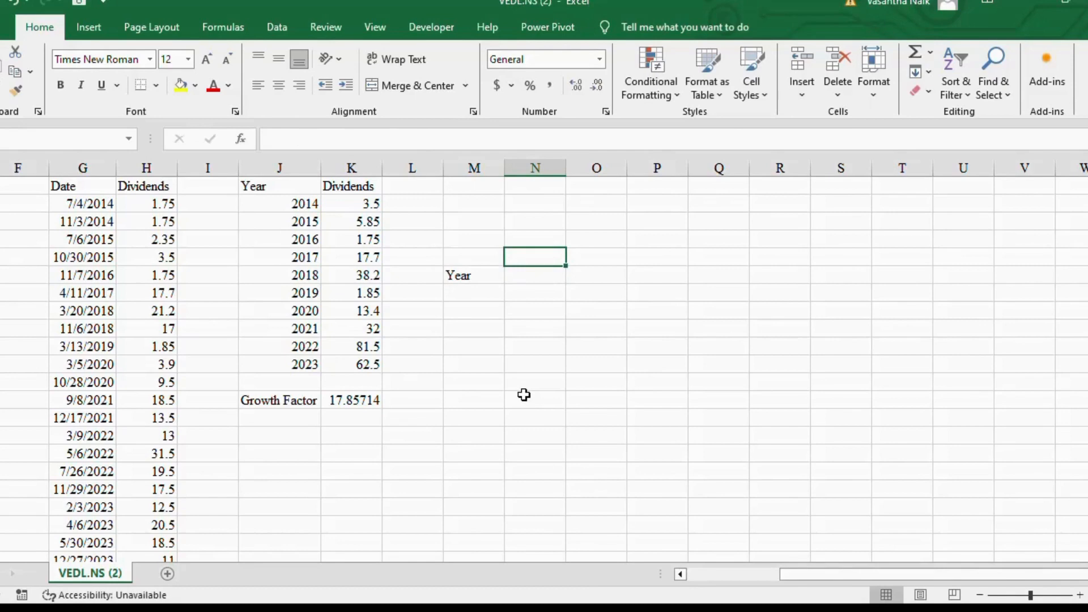
text(5%)
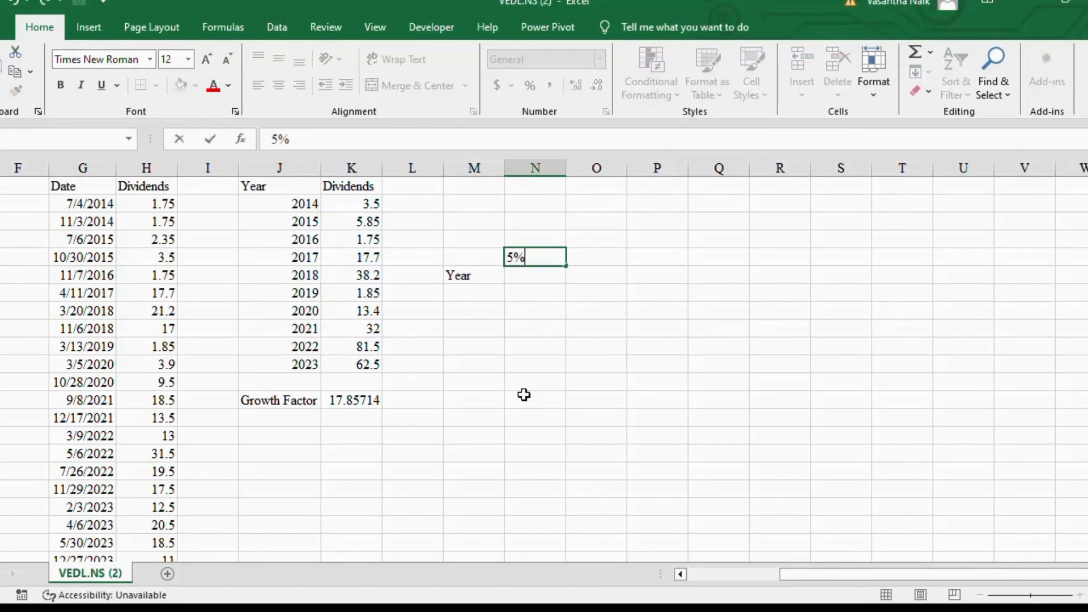
key(Return)
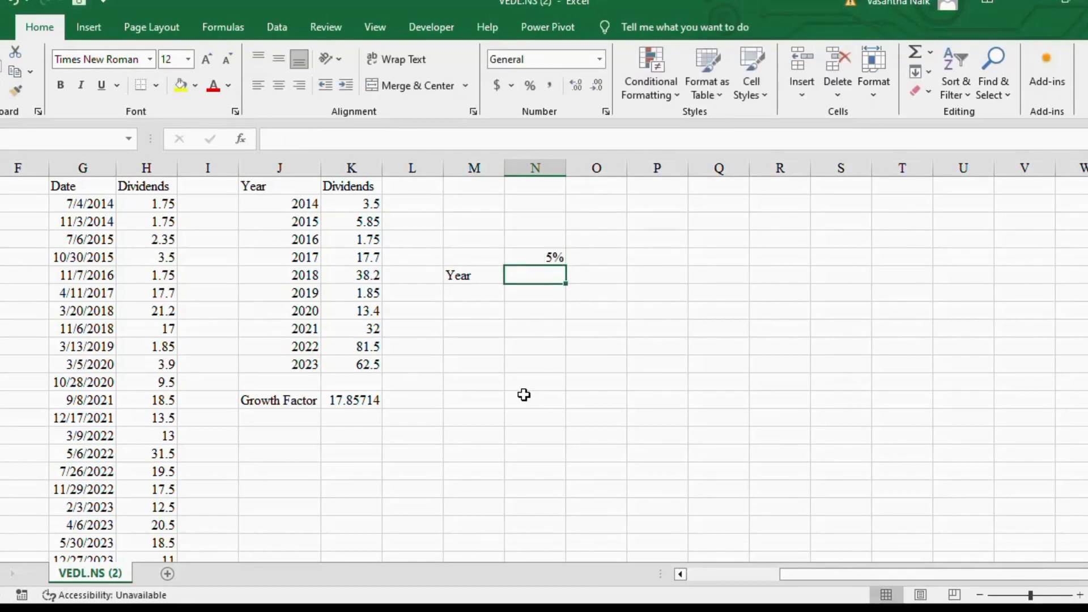
Calculate the next growth rate in O5 with the formula =N5+1%
key(Up)
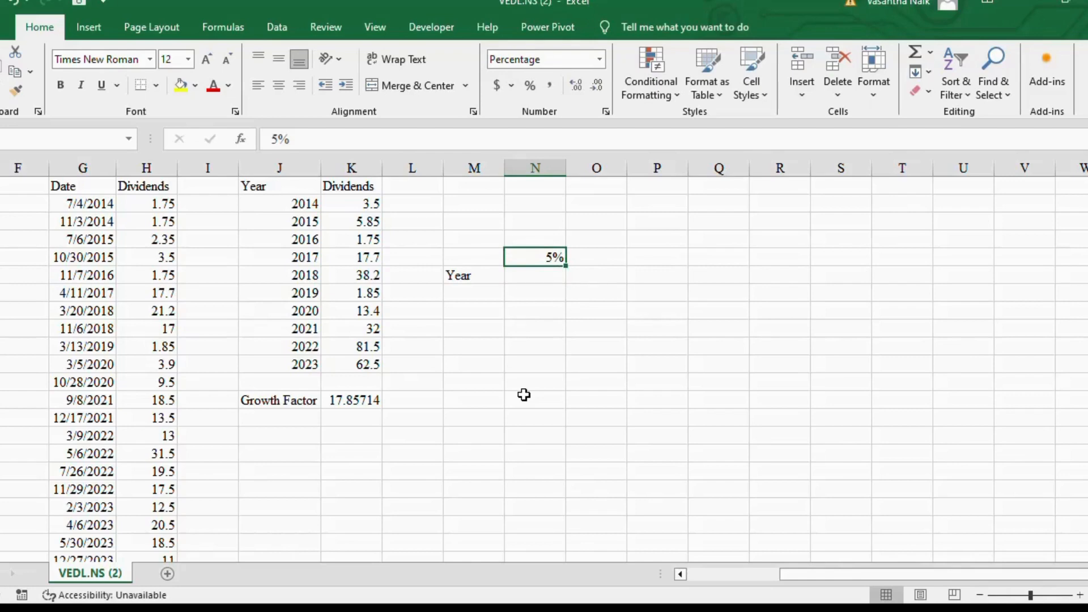
key(Right)
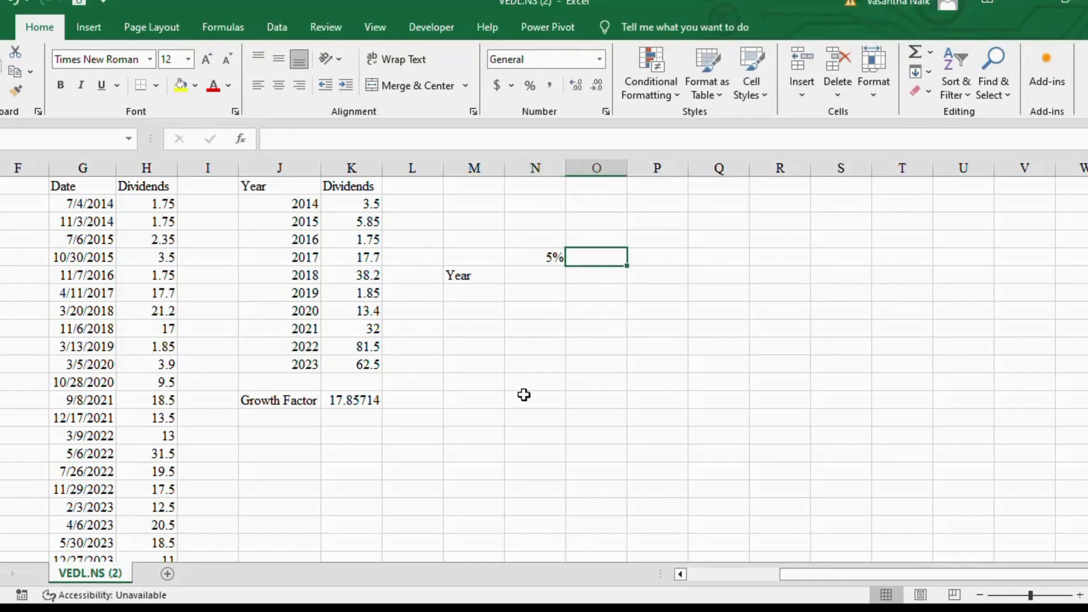
text(=)
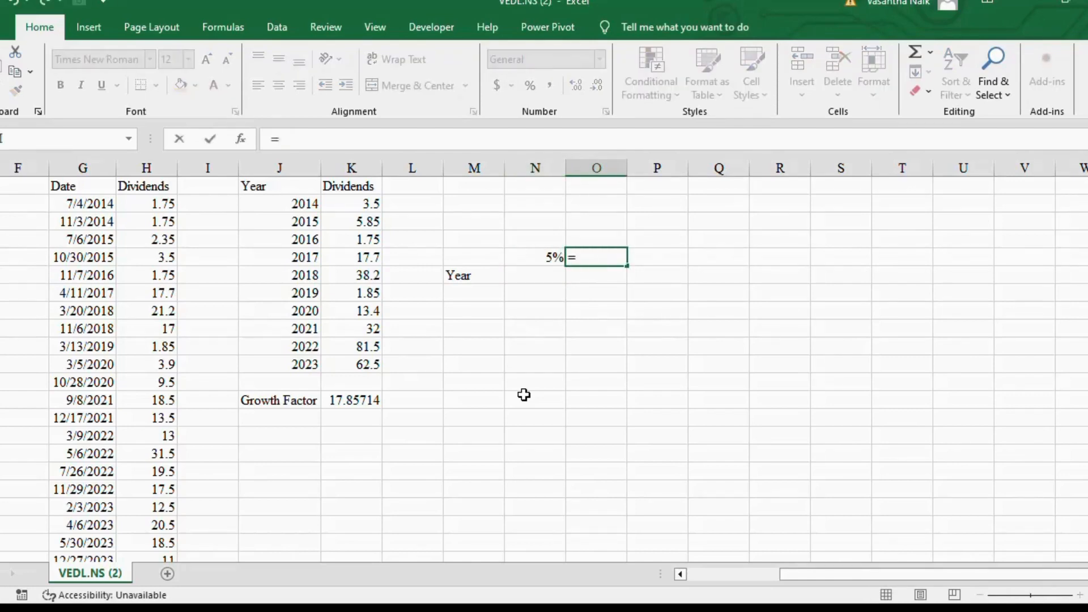
key(Left)
text(+)
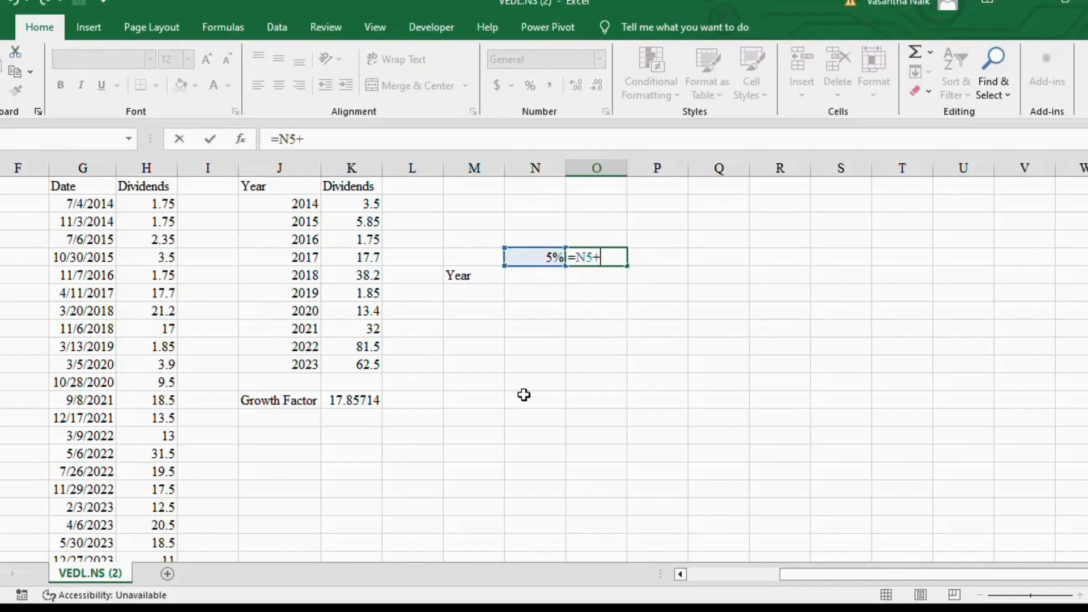
text(1%)
key(Return)
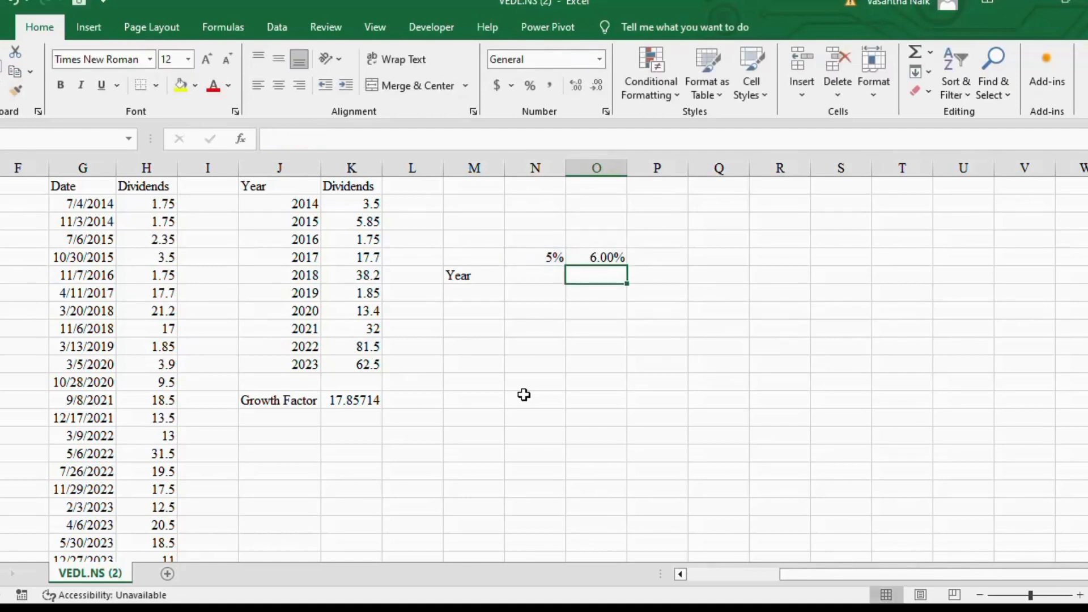
Fill the O5 rate formula across row 5 through AH5 so the rates run up to 25%
click(596, 259)
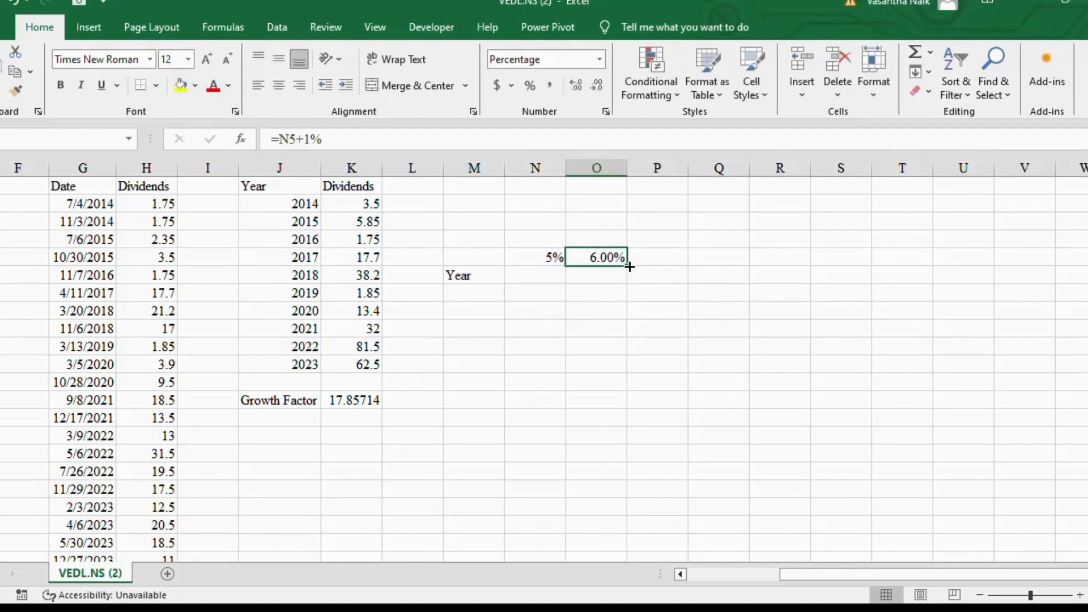
drag(630, 266, 997, 277)
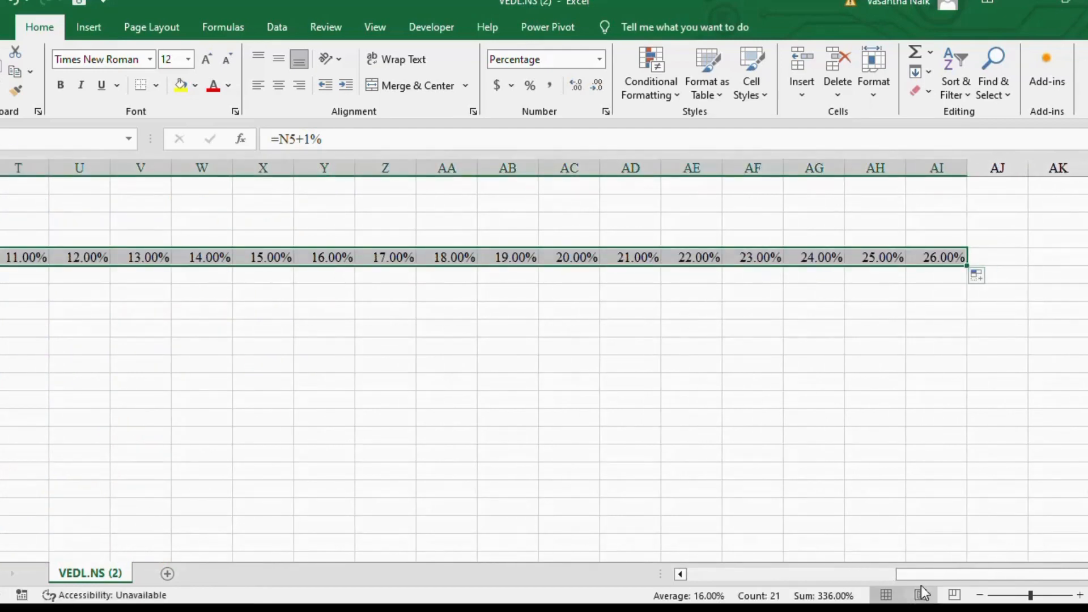
drag(969, 266, 911, 266)
drag(968, 573, 827, 571)
Move the Year heading from M6 to M5 and enter 9 below it in M6
click(485, 277)
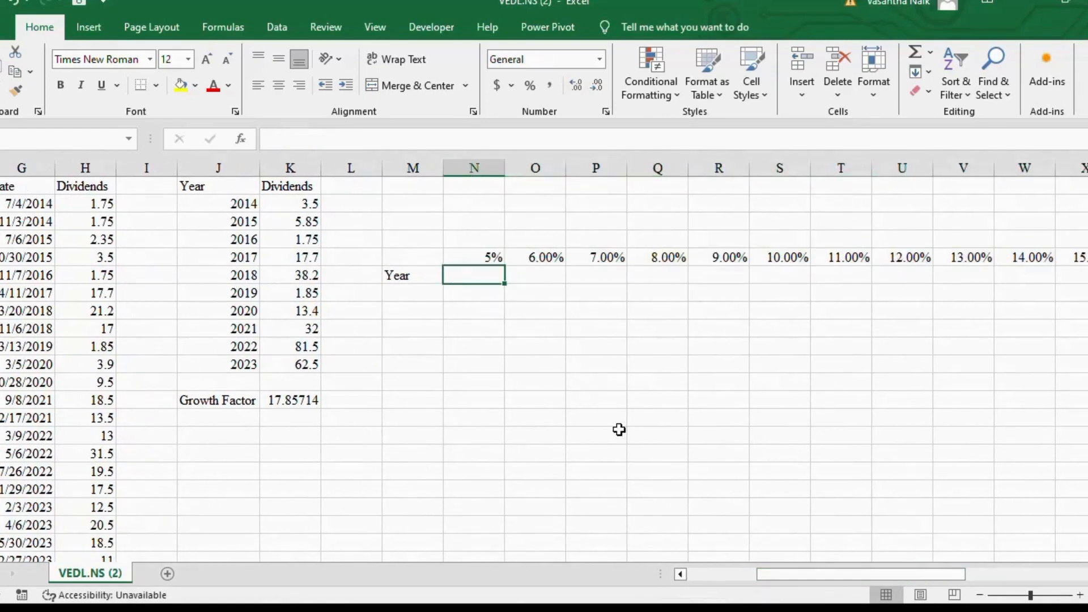
key(Down)
key(Left)
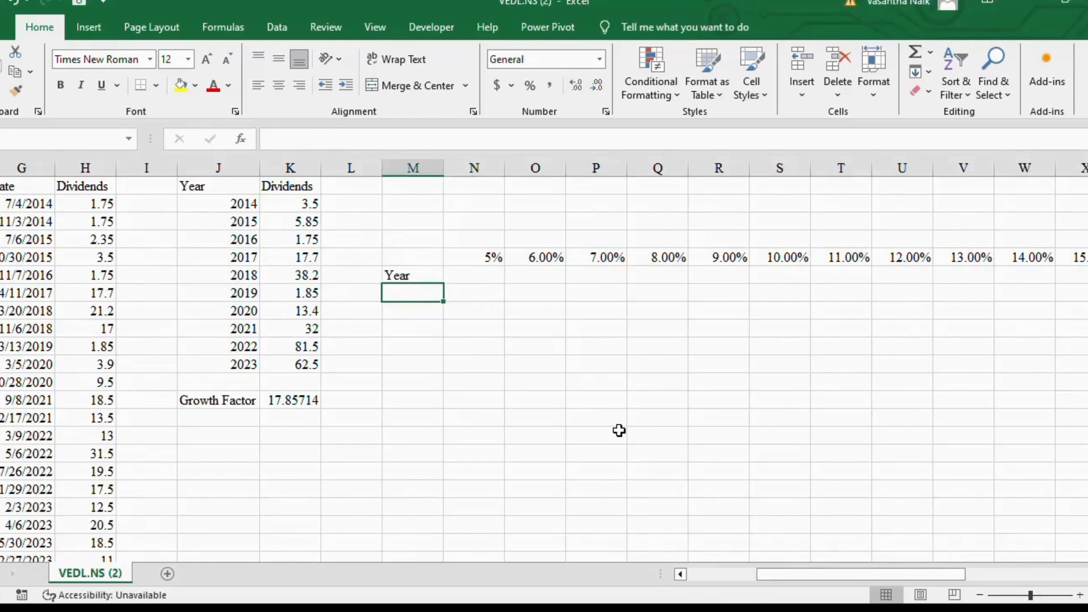
key(Up)
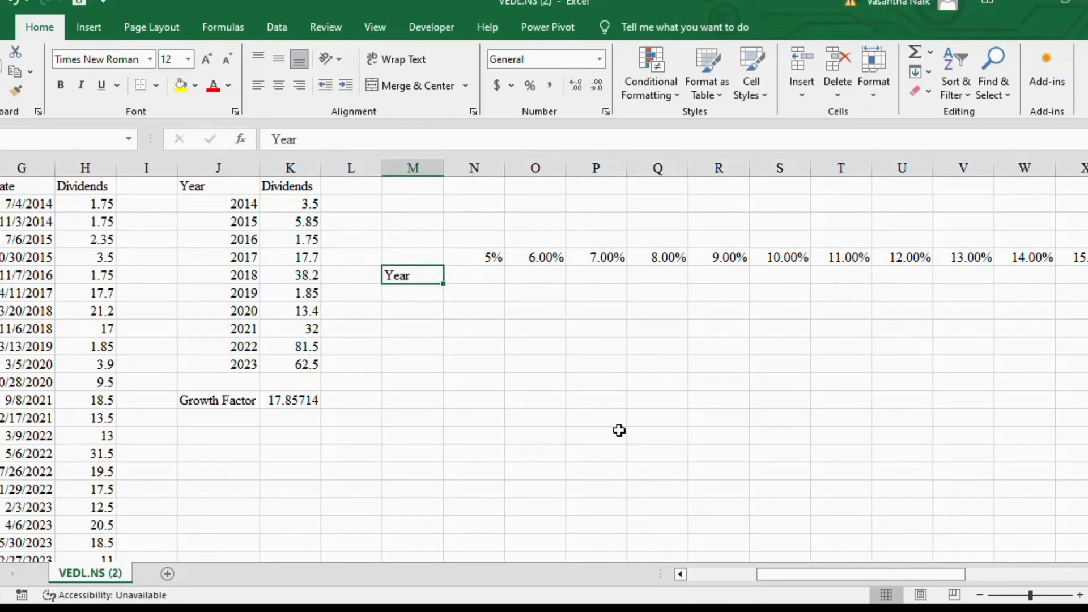
key(ctrl+x)
key(Up)
key(ctrl+v)
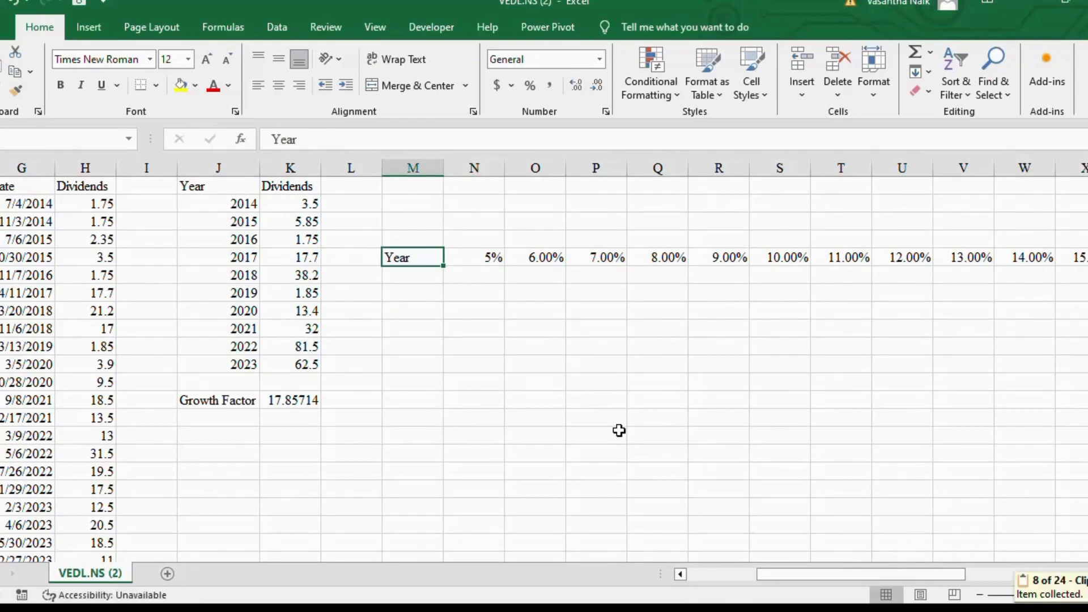
key(Down)
text(9)
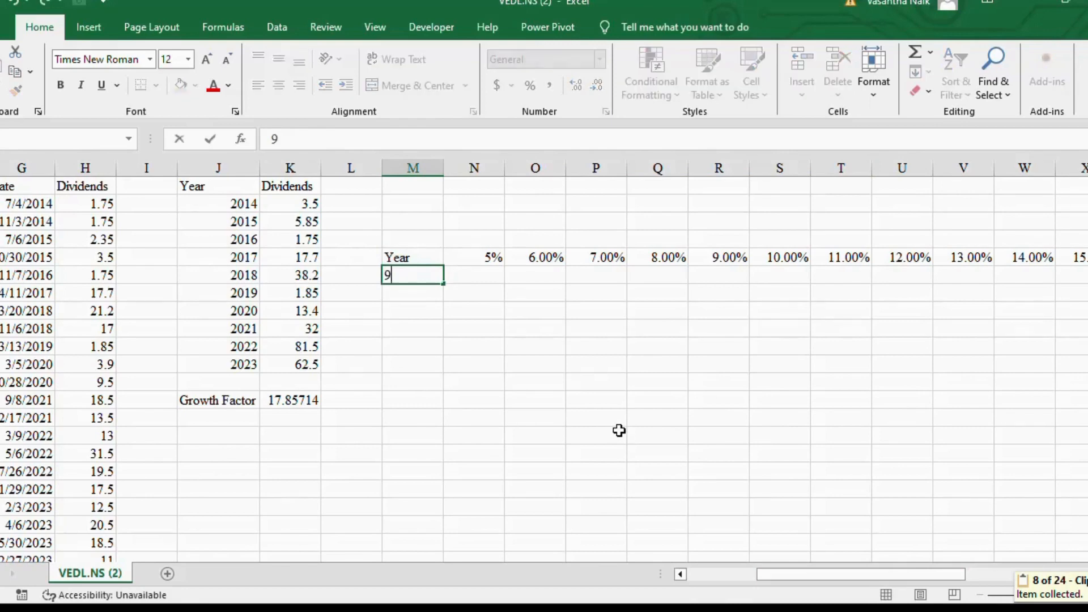
Build the future value factor formula =(1+N5)^M6 in N6 from the 5% rate and the 9-year period
key(Tab)
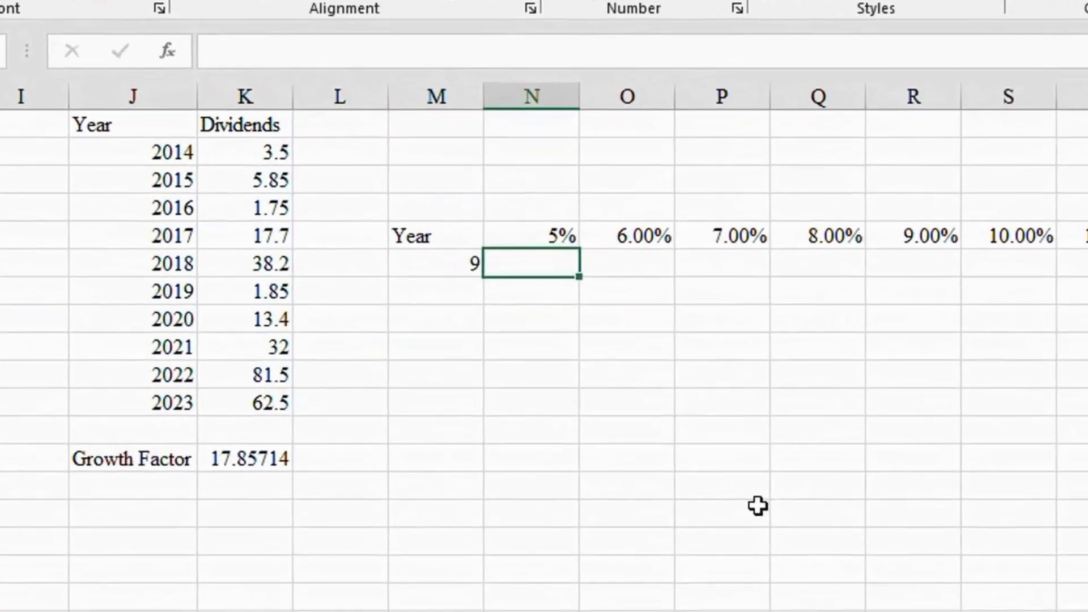
text(=)
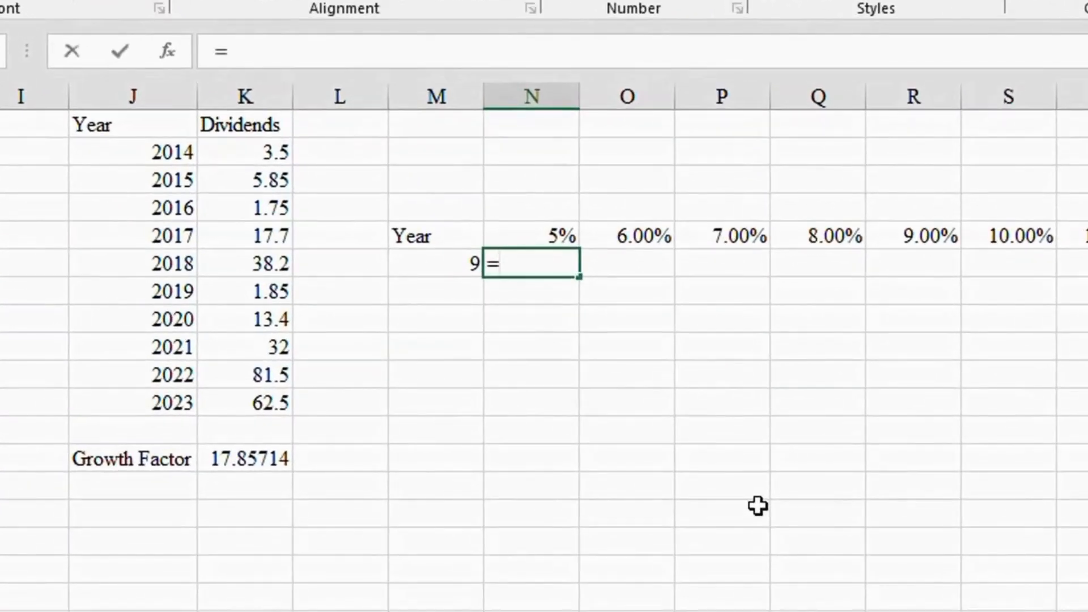
text((1+)
click(530, 235)
text())
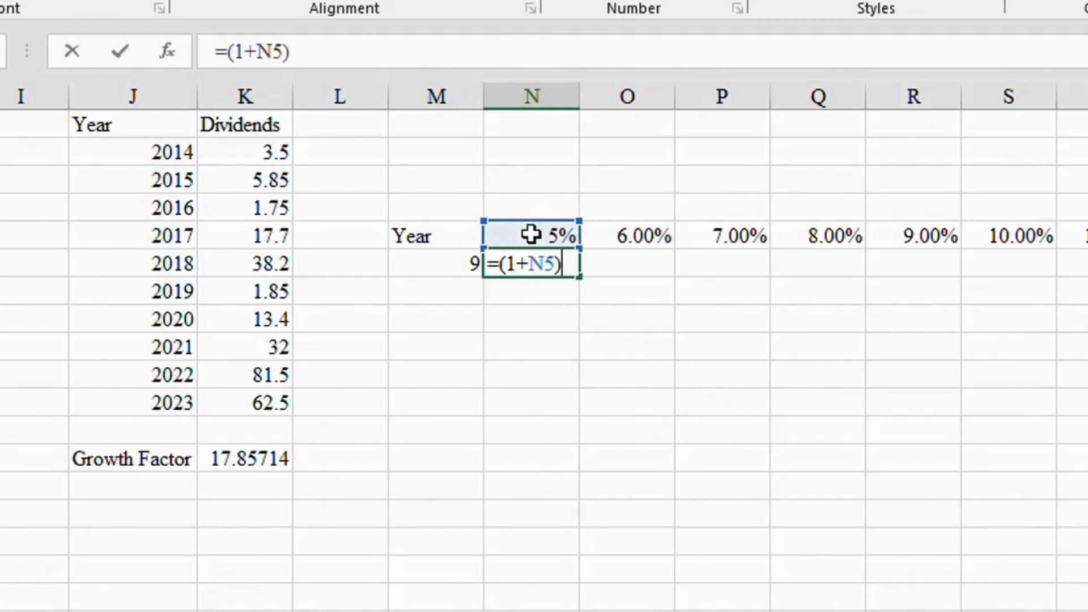
text(^)
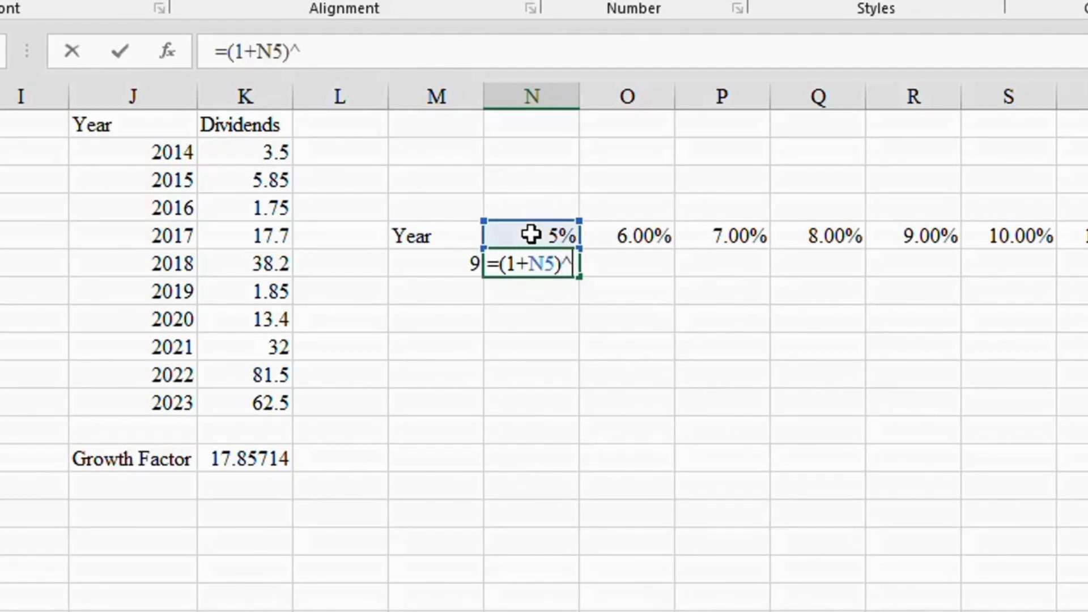
click(403, 265)
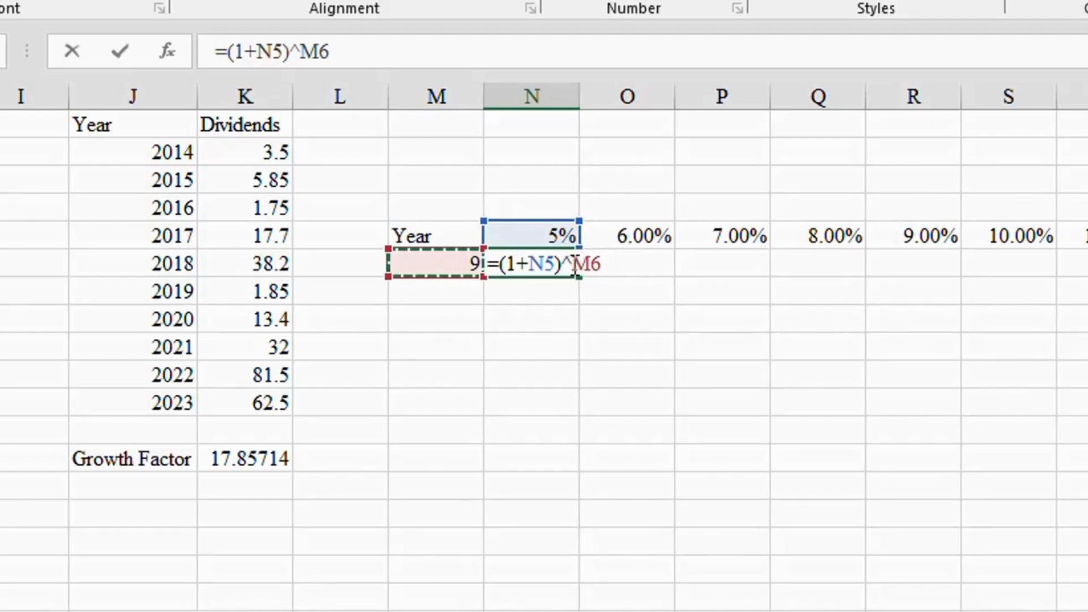
Lock the references in N6 as =(1+N$5)^$M$6 and fill the formula across row 6 through AH6
drag(571, 264, 605, 264)
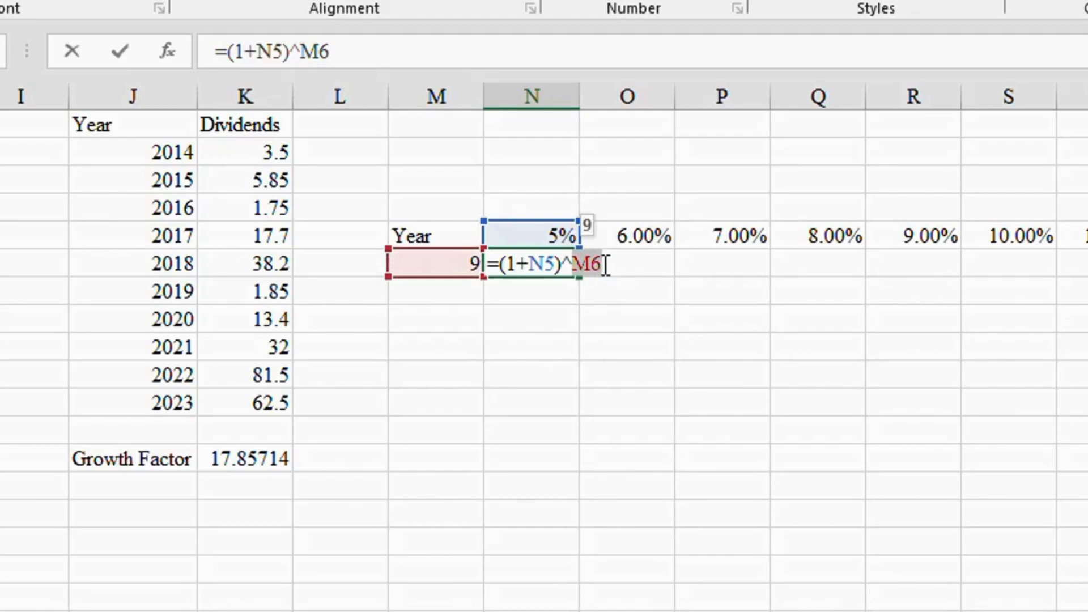
key(F4)
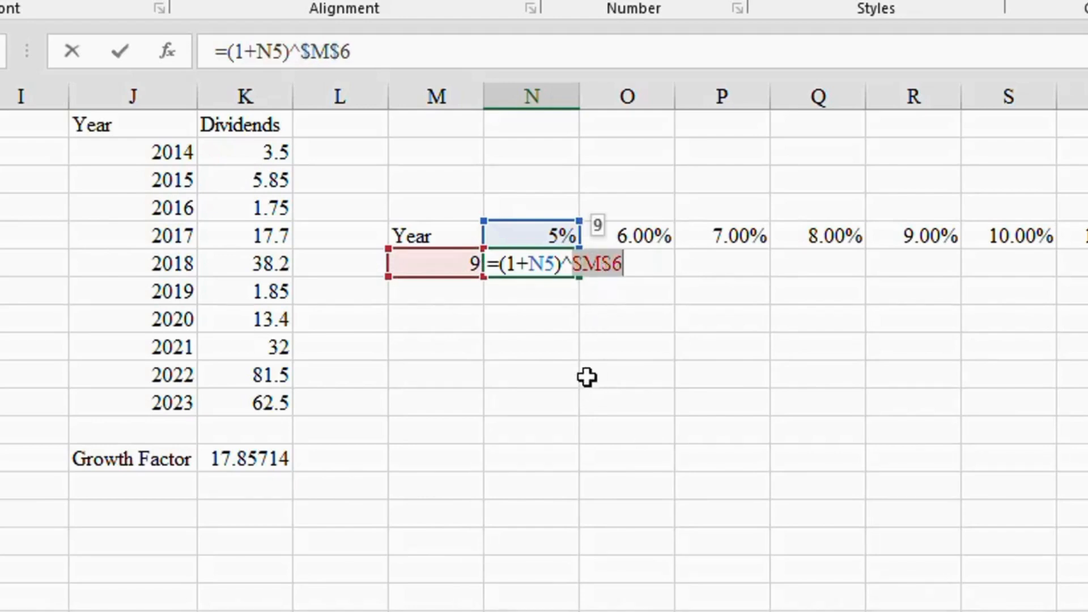
click(546, 266)
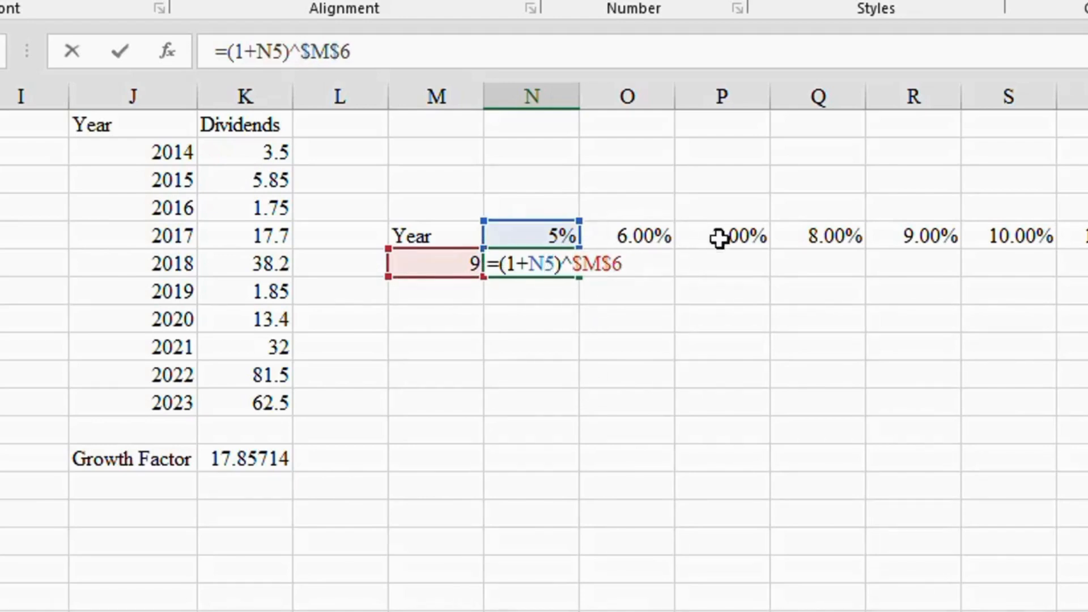
key(F4)
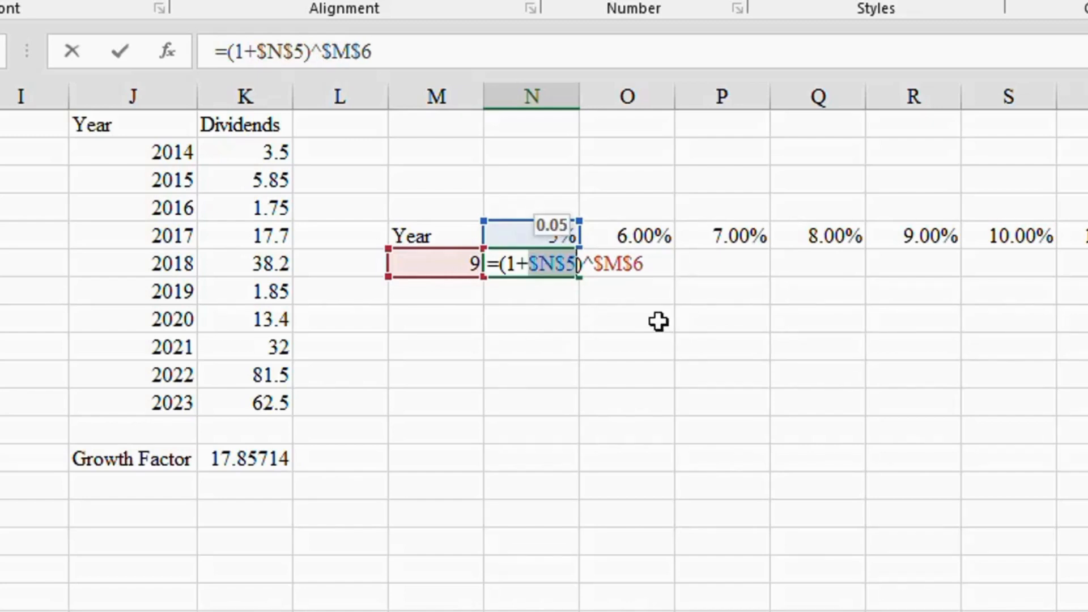
key(F4)
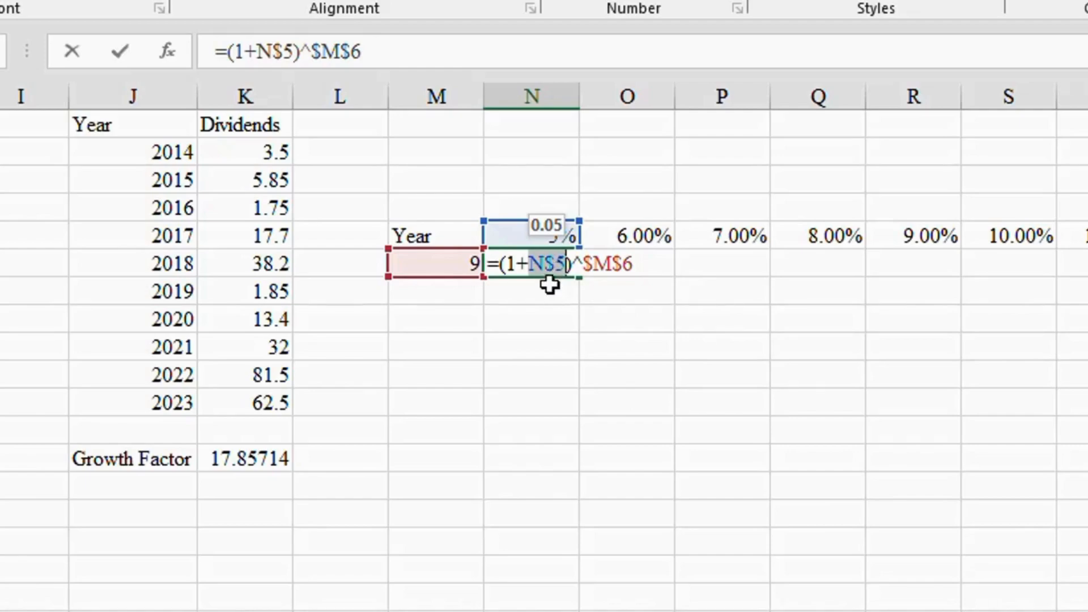
key(Return)
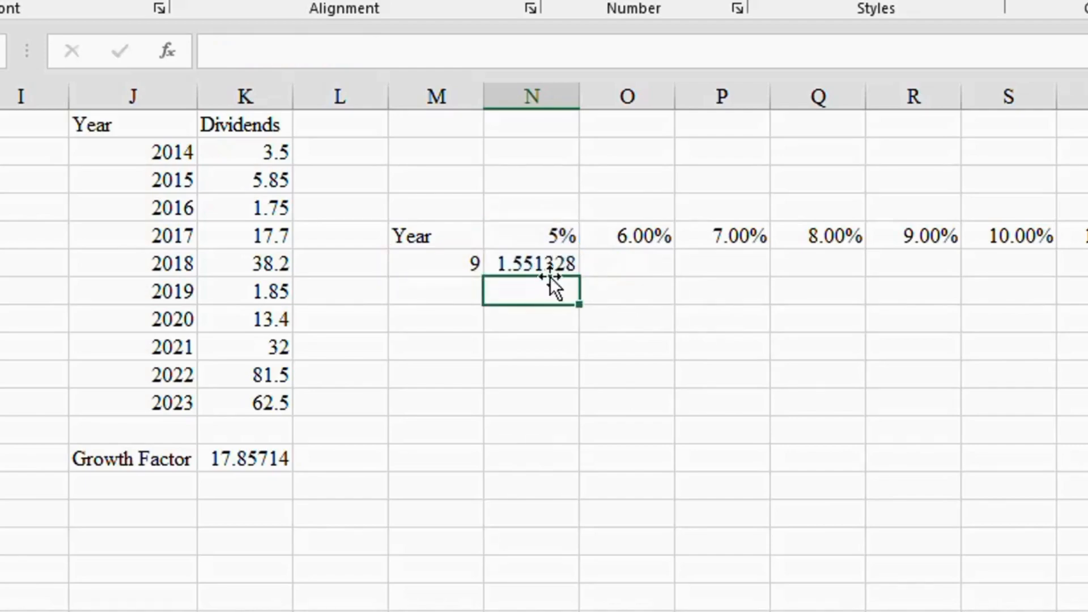
click(550, 255)
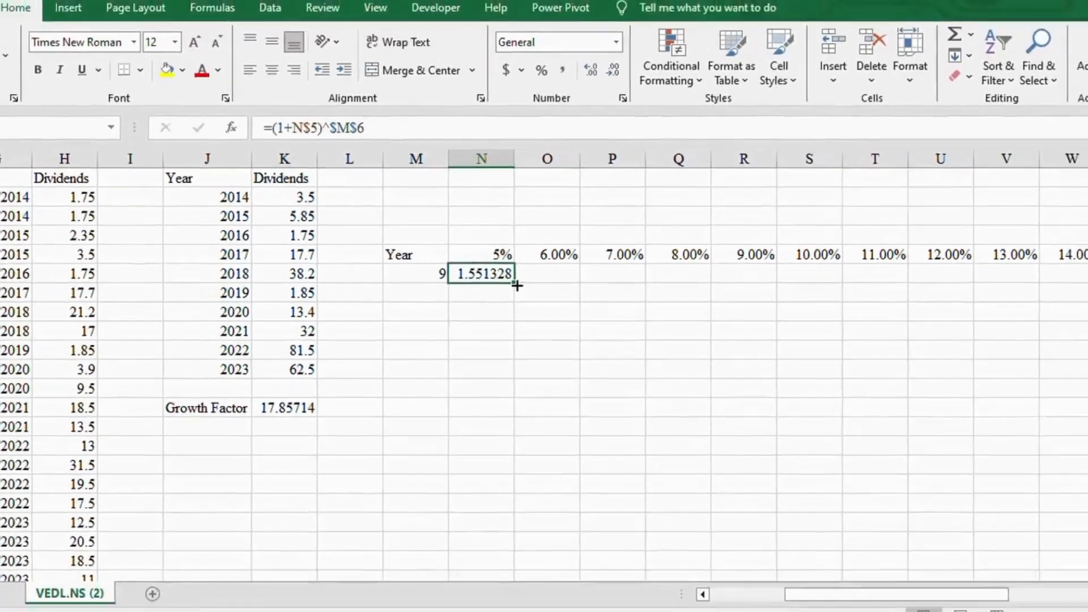
drag(517, 285, 1019, 281)
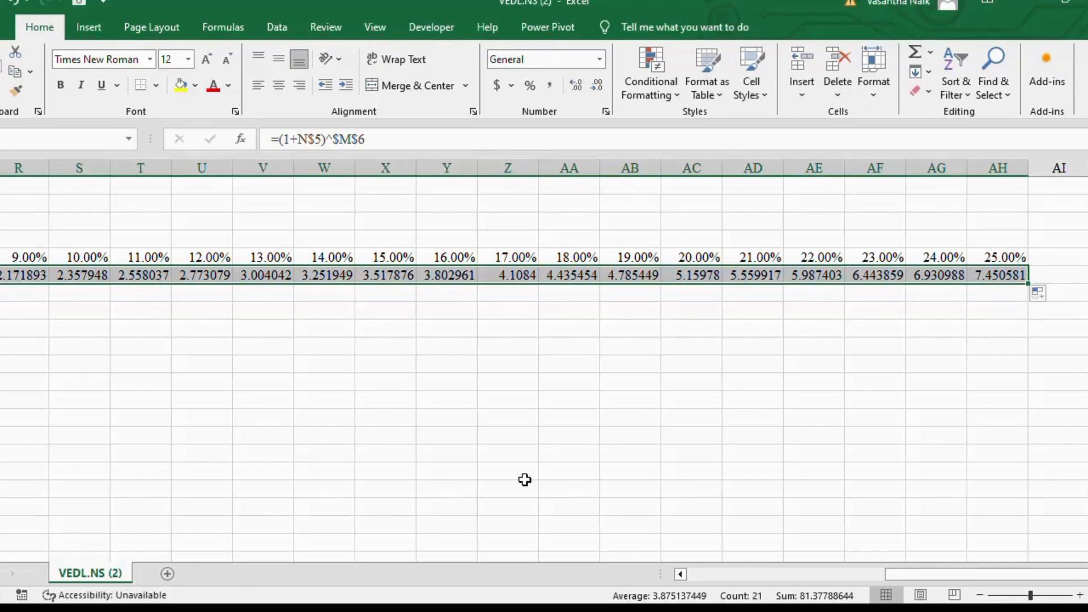
Change the starting rate in N5 to 25% so the rate row covers higher growth rates
click(628, 360)
drag(935, 576, 828, 561)
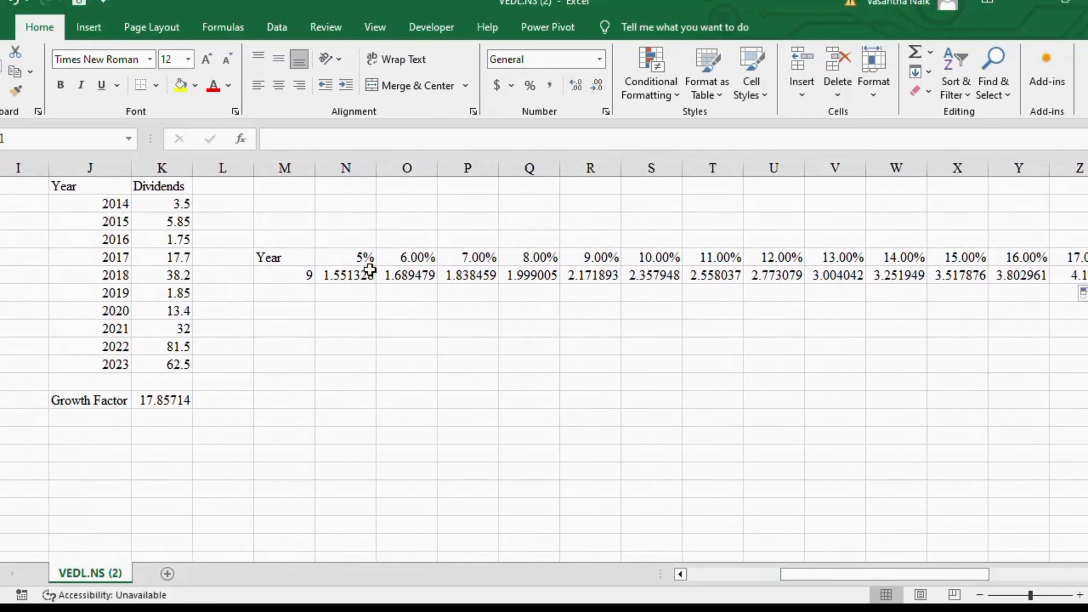
click(354, 258)
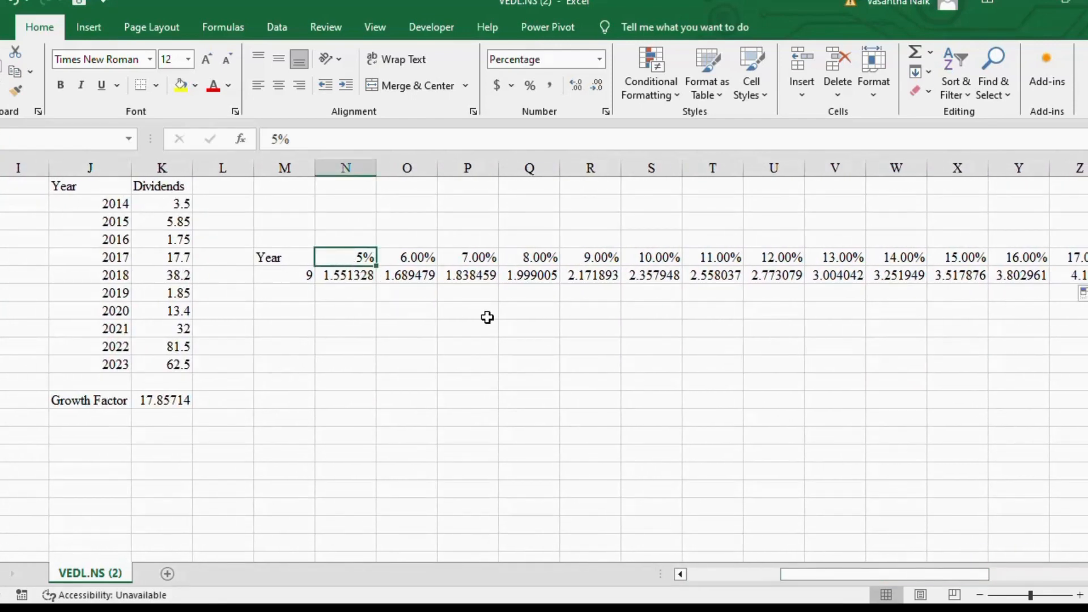
text(25)
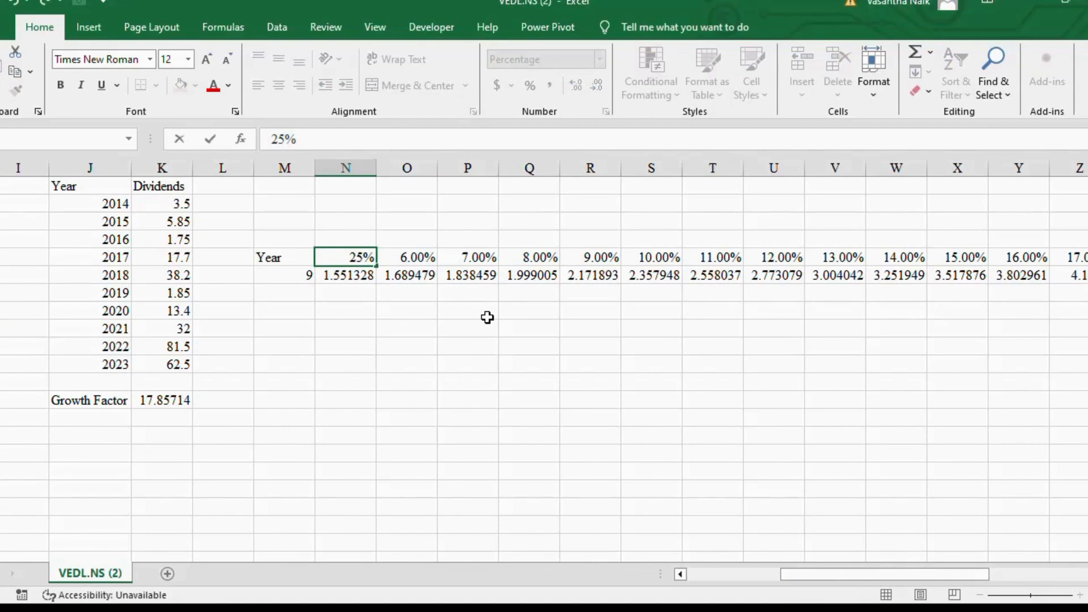
key(Return)
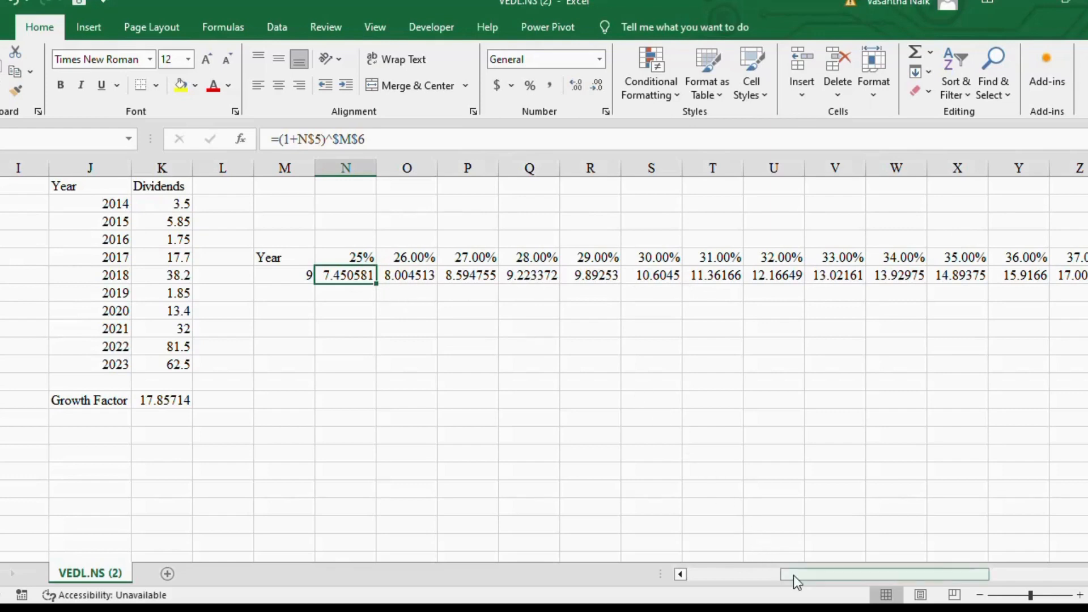
Find the row 6 factor closest to the growth factor and highlight its rate and factor in AA5:AA6 with yellow fill
drag(793, 576, 890, 580)
click(574, 275)
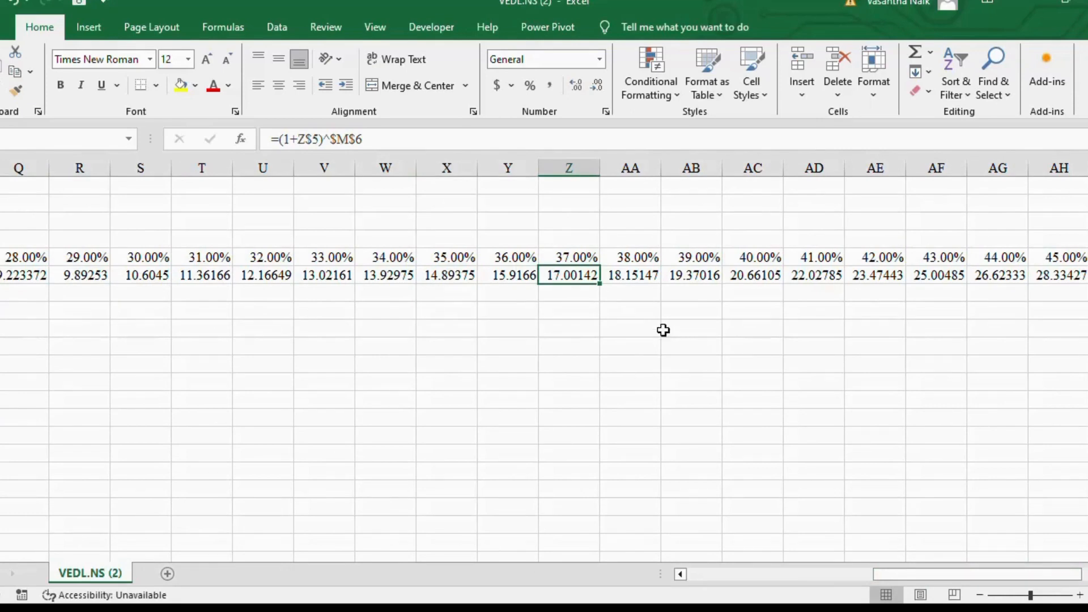
click(622, 278)
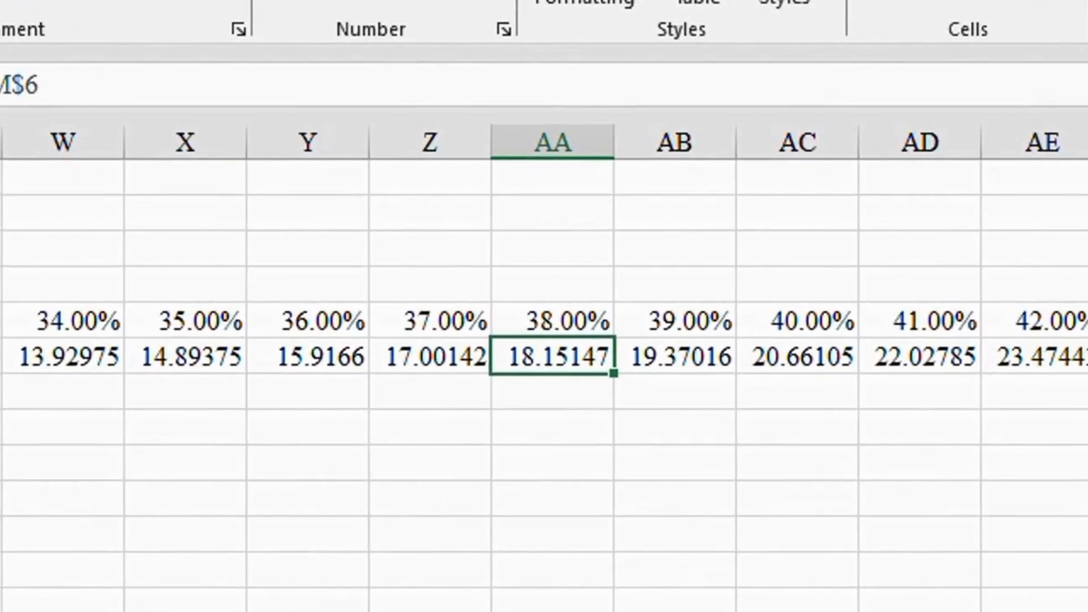
scroll(544, 368, left, 5)
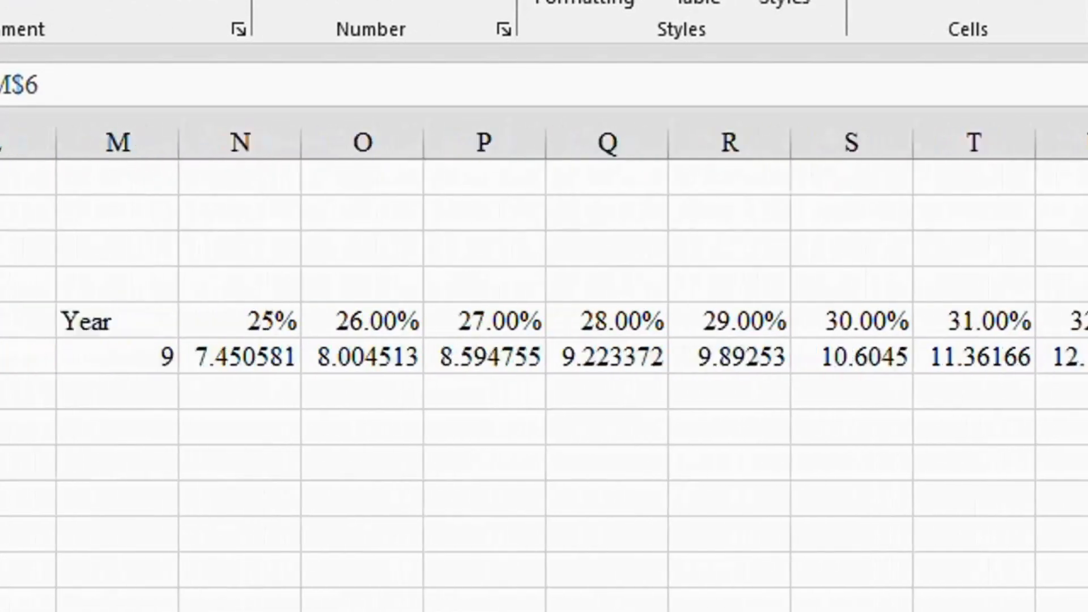
key(Delete)
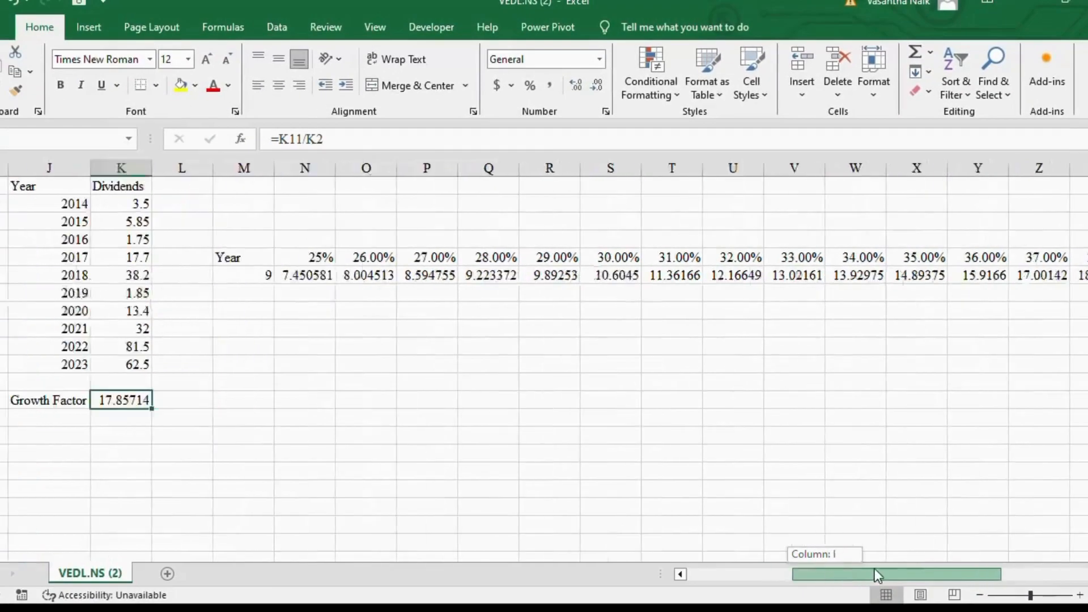
mouse_move(875, 568)
mouse_down()
mouse_move(957, 568)
mouse_move(839, 567)
mouse_move(885, 574)
mouse_up()
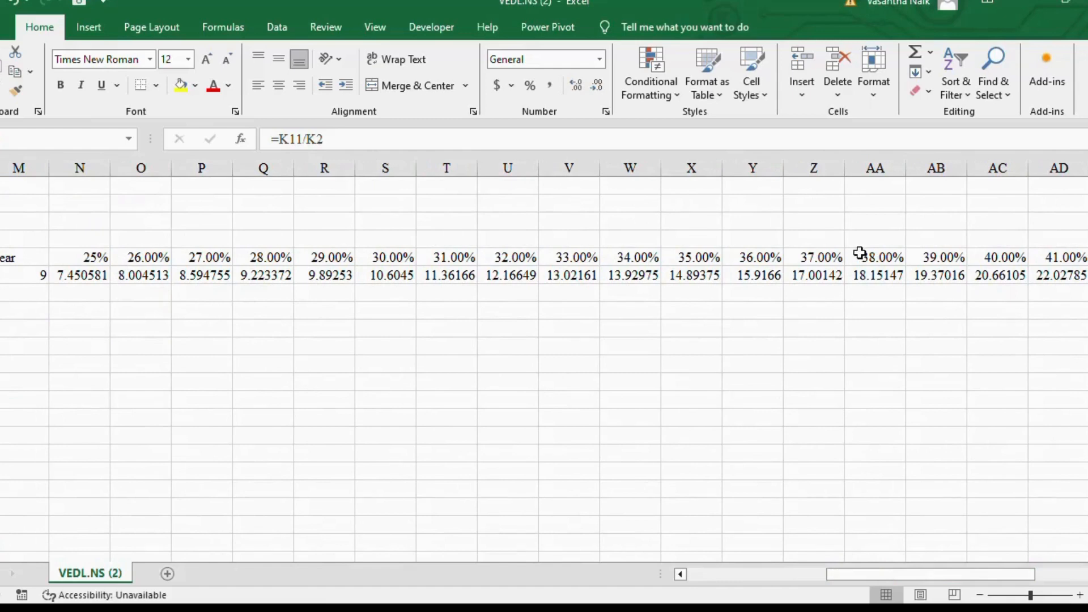
drag(861, 256, 860, 269)
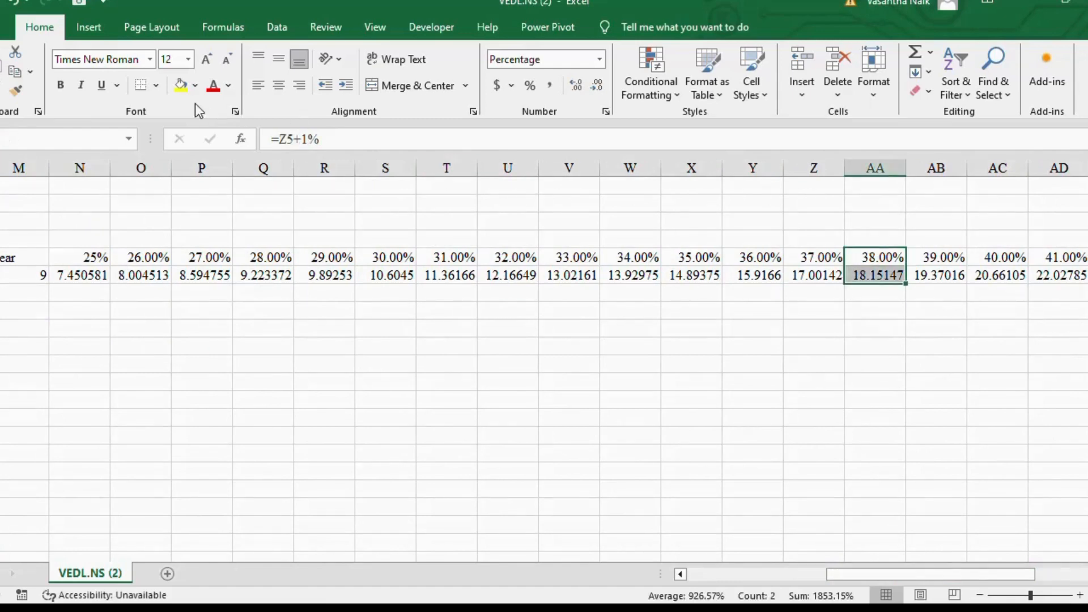
click(180, 86)
Add the label Growth Rate in J14, below Growth Factor, and enter 38% beside it in K14
drag(884, 574, 760, 576)
click(531, 420)
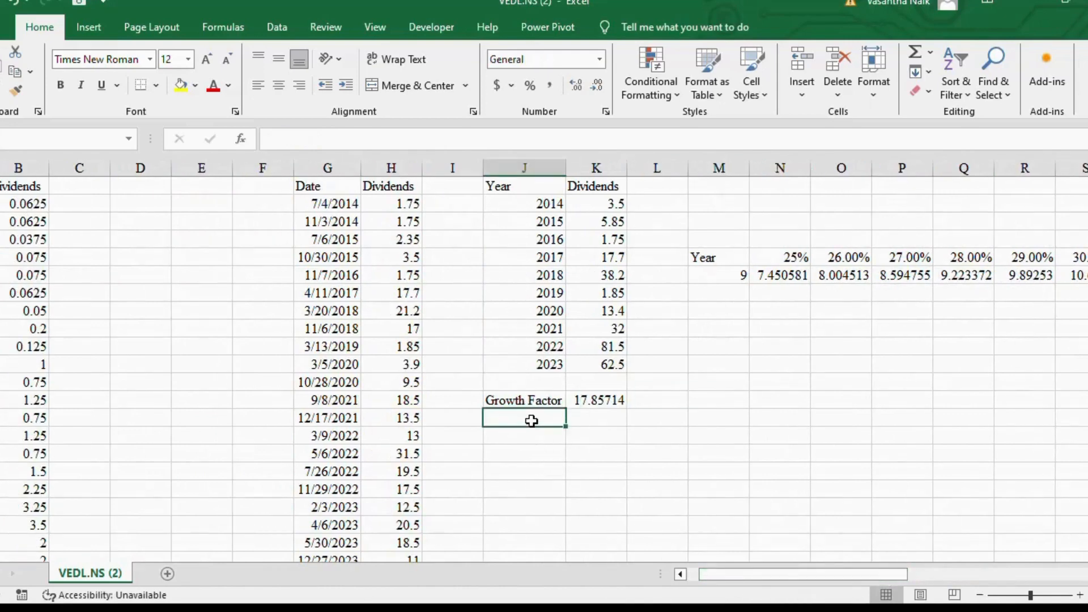
text(Gr)
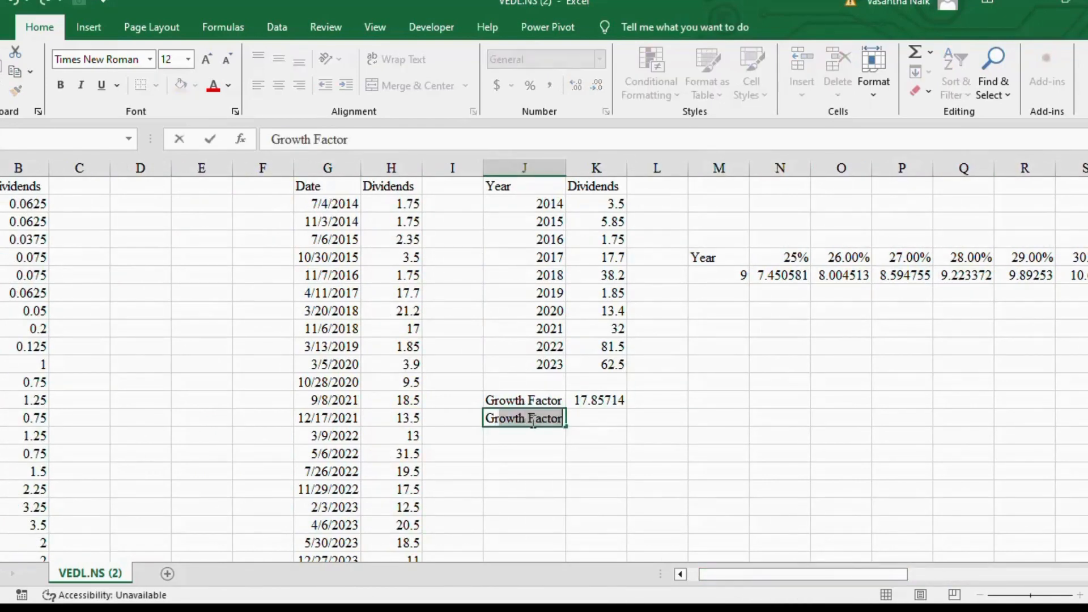
text(owth R)
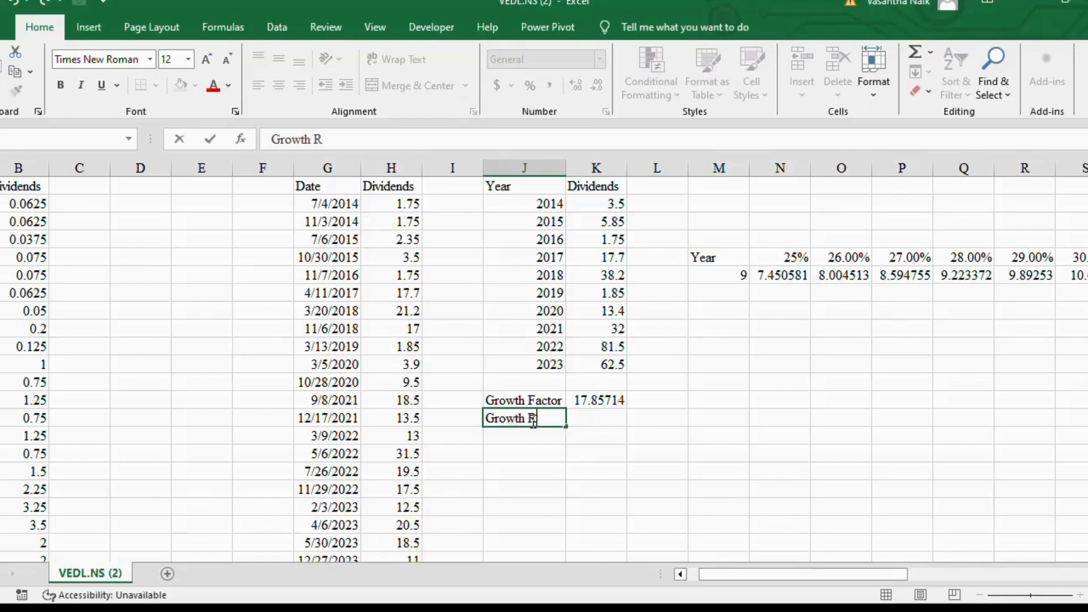
text(ate)
key(Tab)
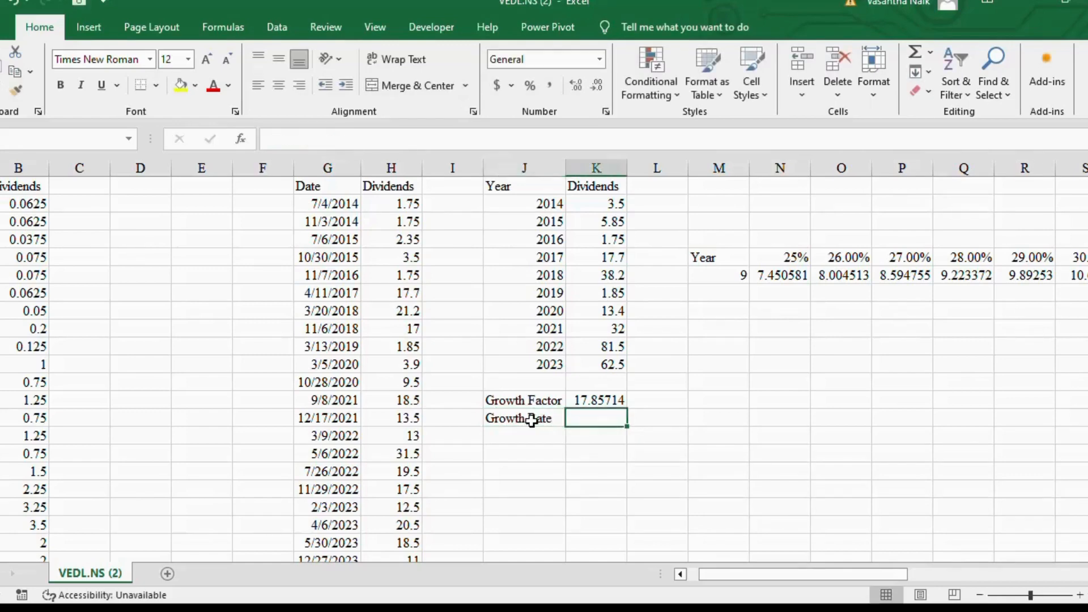
text(38)
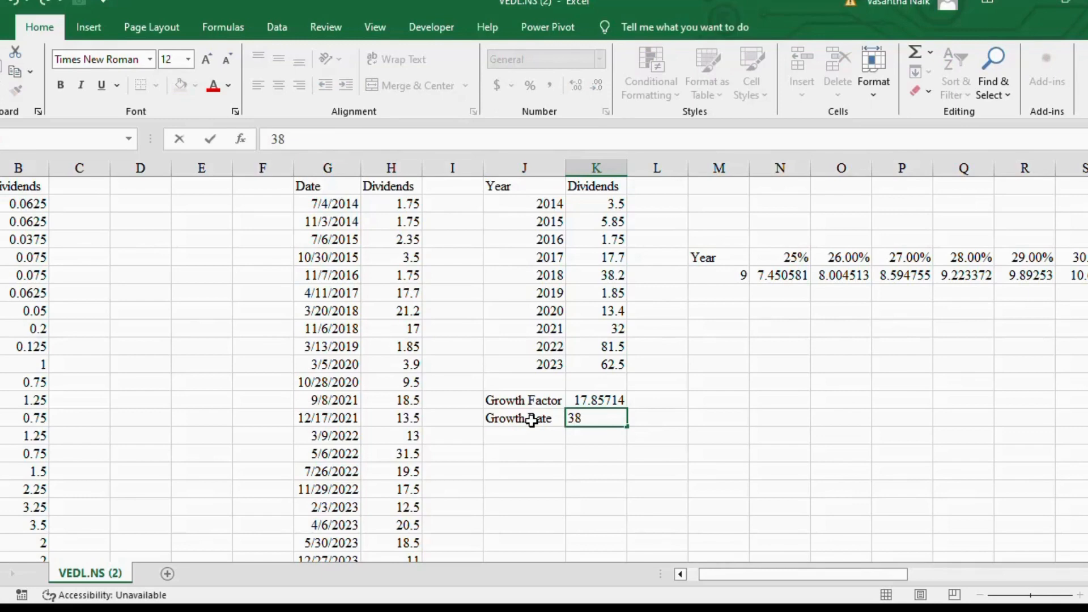
text(%)
key(Return)
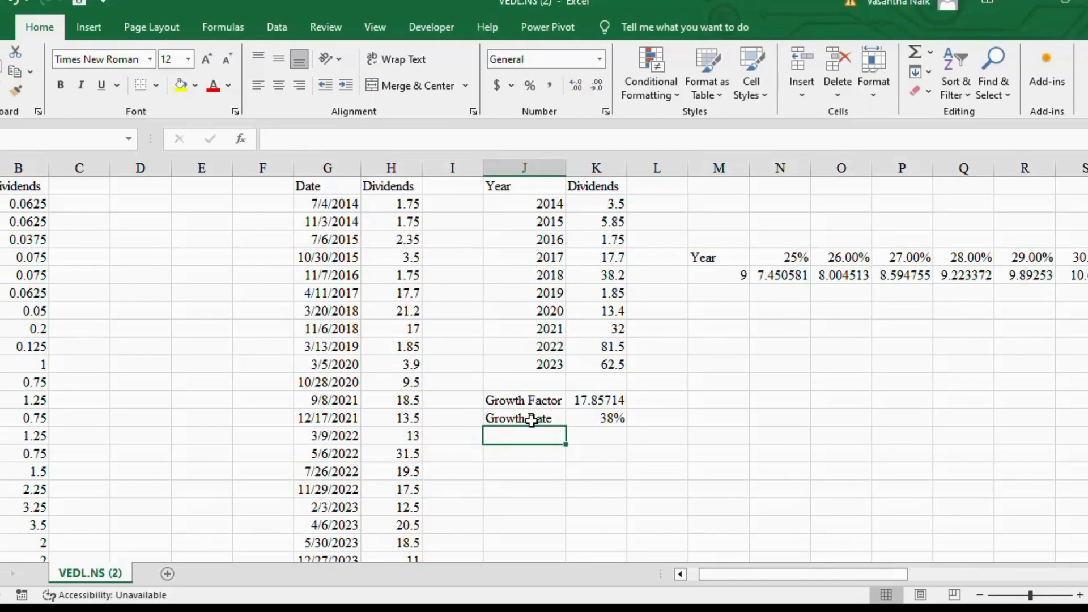
Label J15 as D1 and enter the 2023 dividend of 62.5 in K15
text(D1)
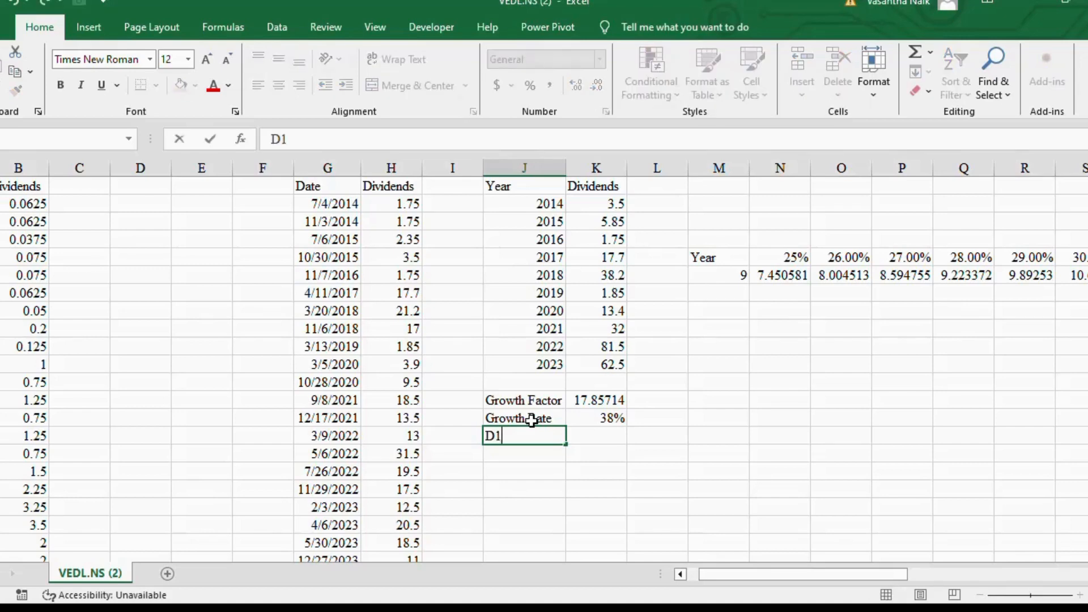
key(Tab)
text(62.5)
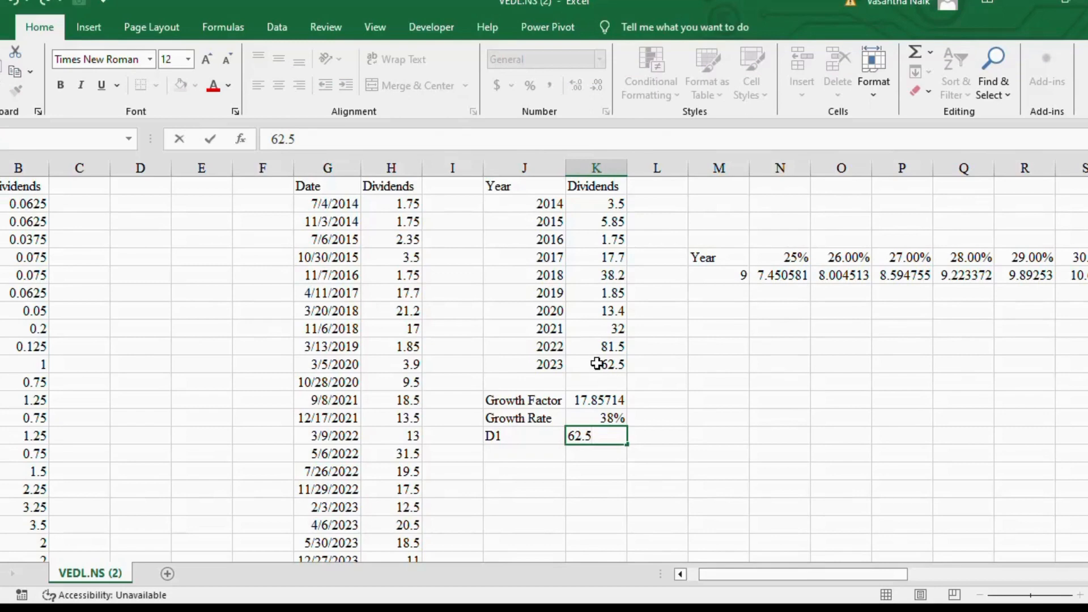
key(Return)
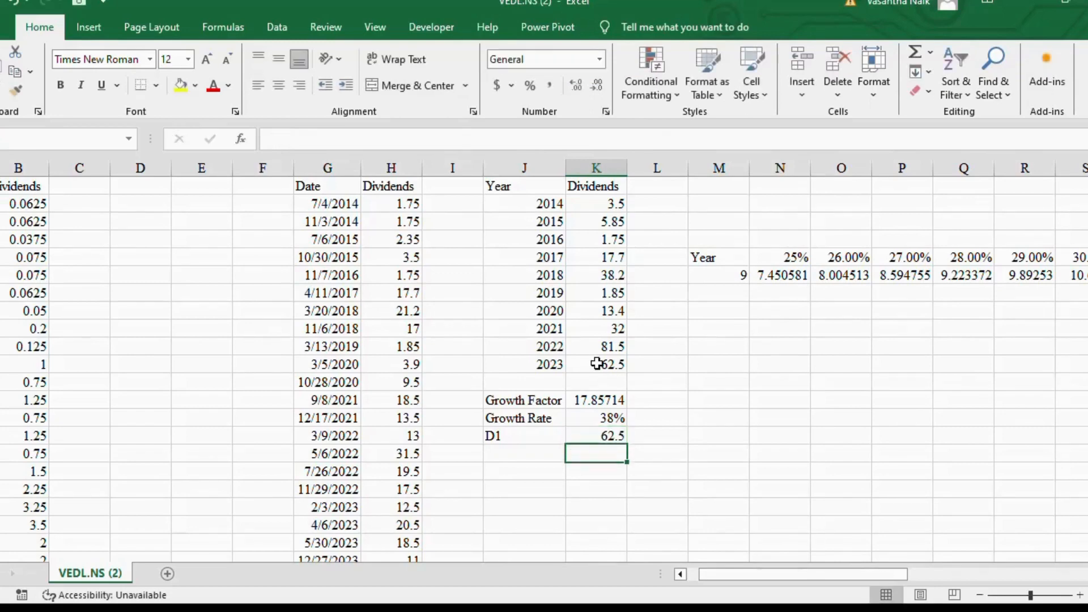
Label J16 as P0, look up Vedanta's share price on Yahoo Finance in the browser, and enter 268 in K16 back in Excel
click(521, 452)
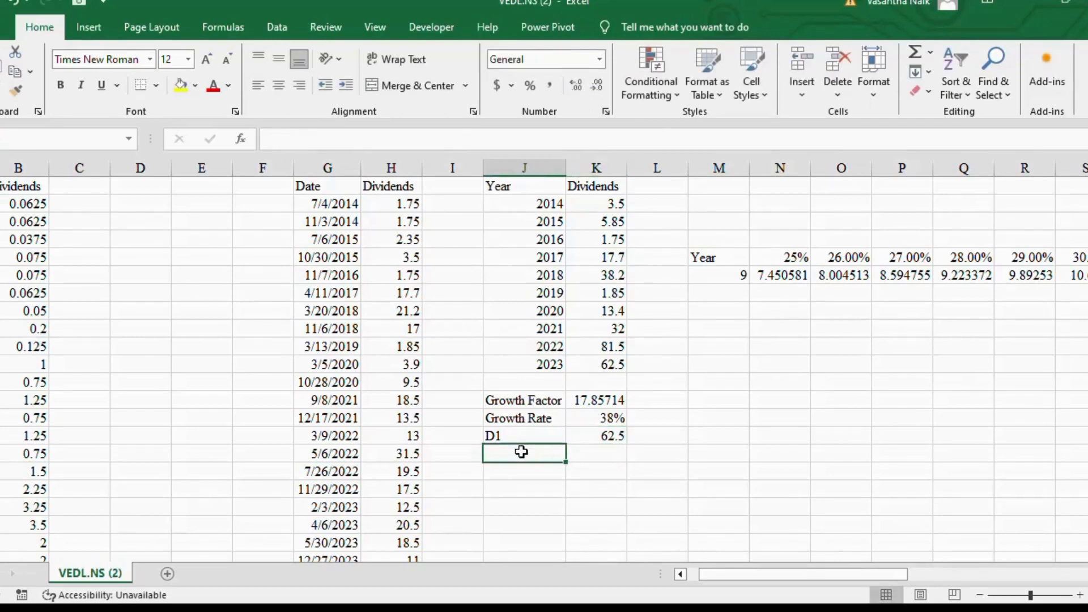
text(P0)
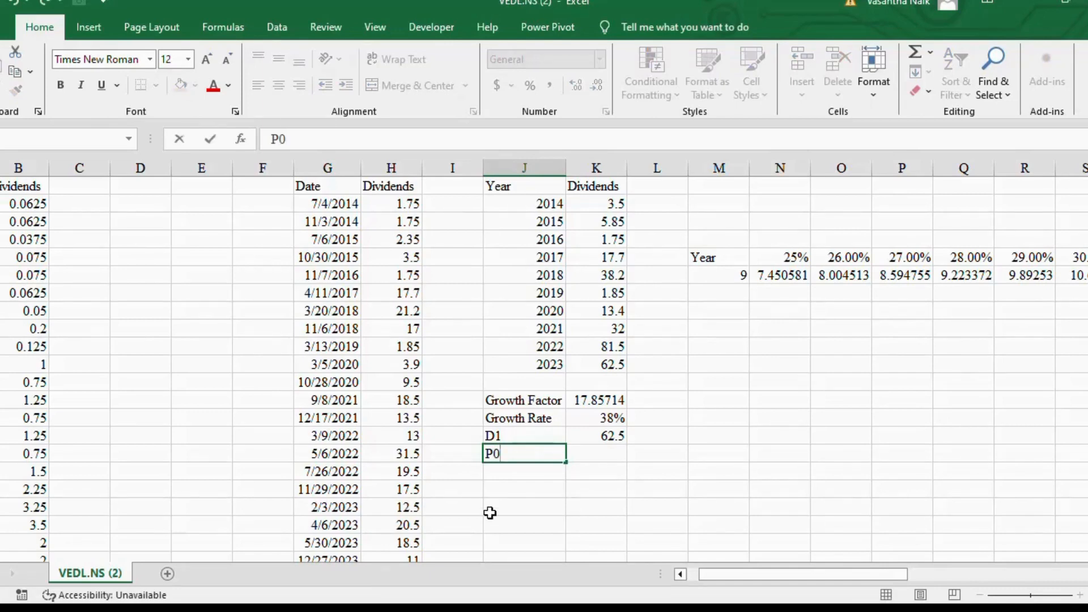
key(alt+Tab)
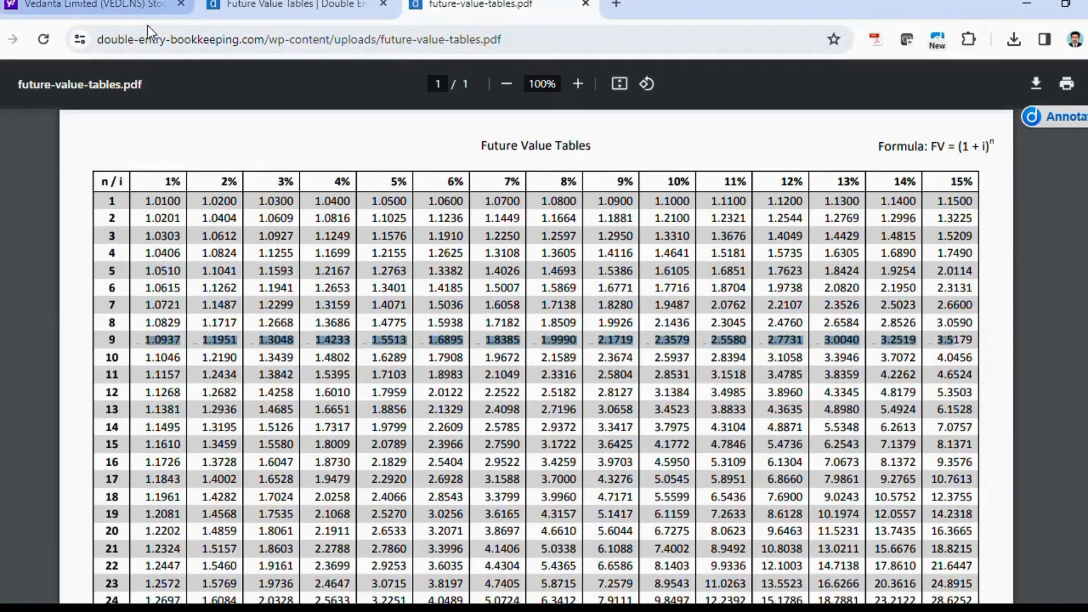
click(150, 9)
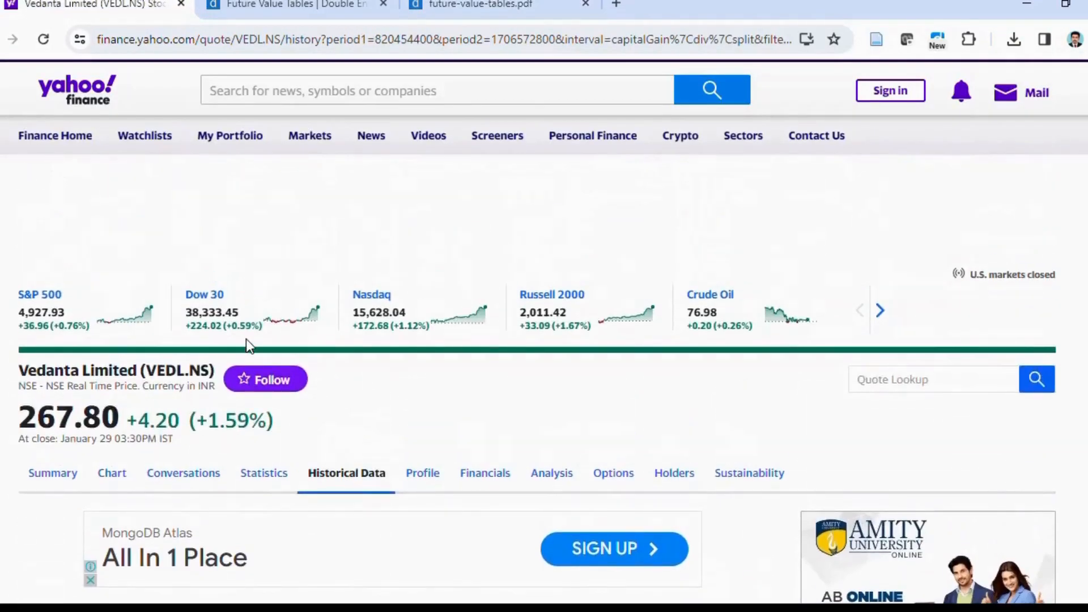
key(alt+Tab)
key(Tab)
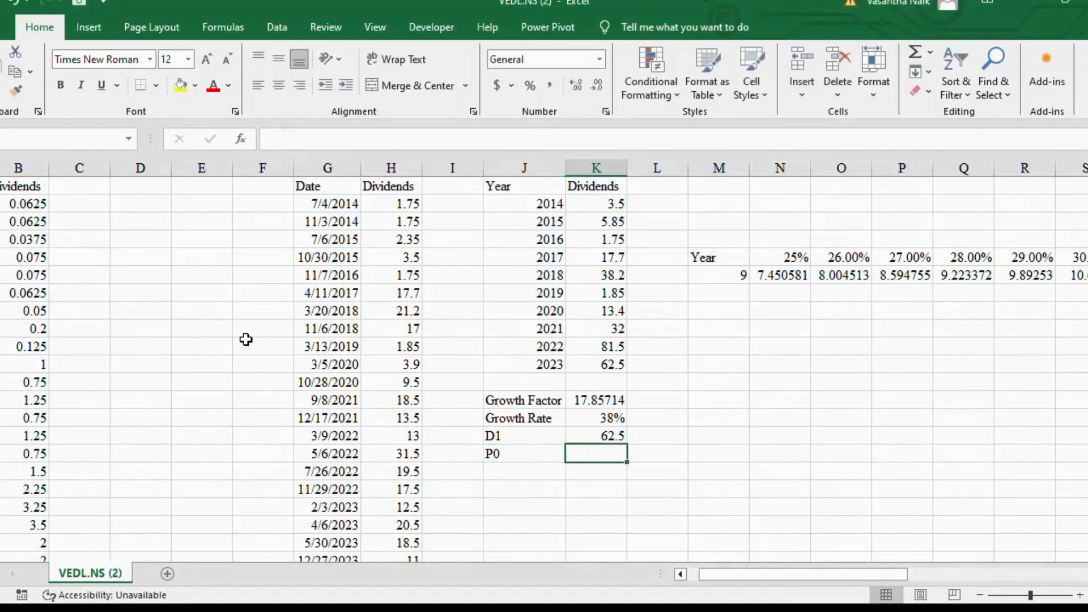
text(268)
key(Tab)
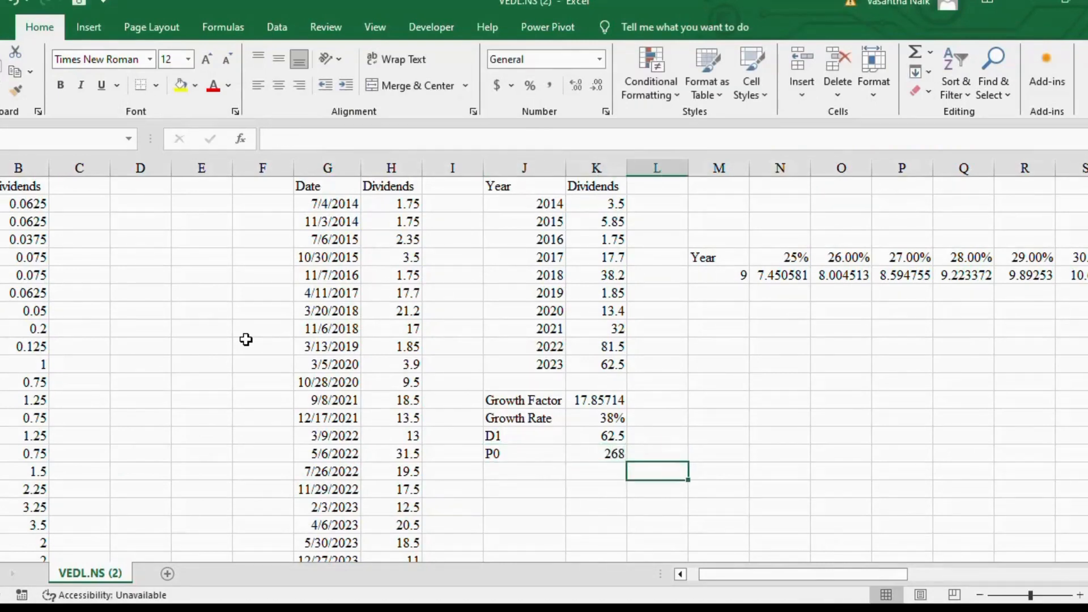
Label J17 as Ke and calculate the cost of equity in K17 with =(K15/K16)+K14
key(Return)
key(Left)
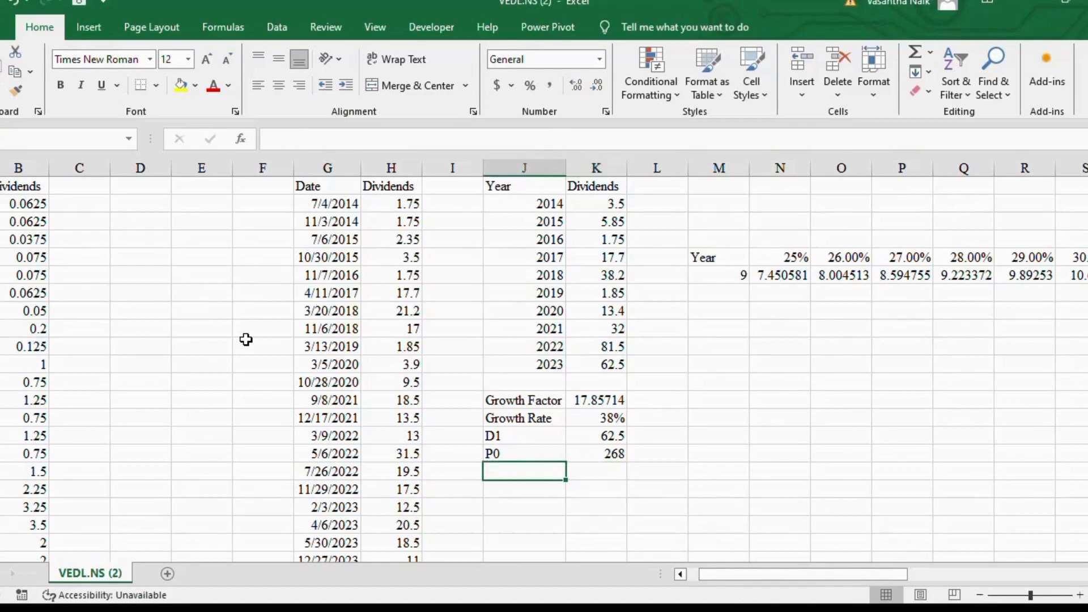
text(Ke)
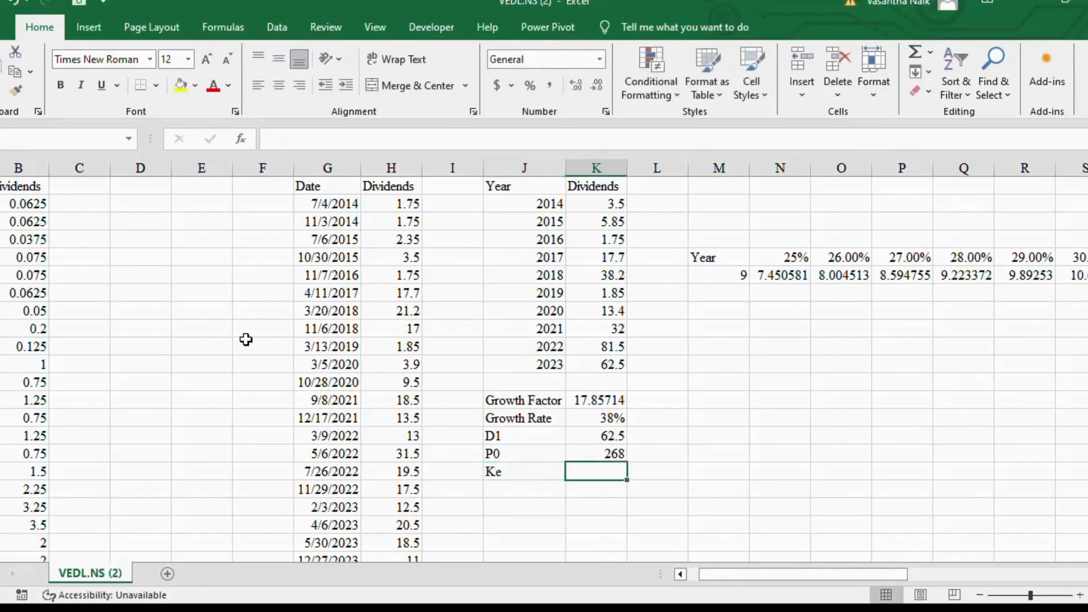
text(=)
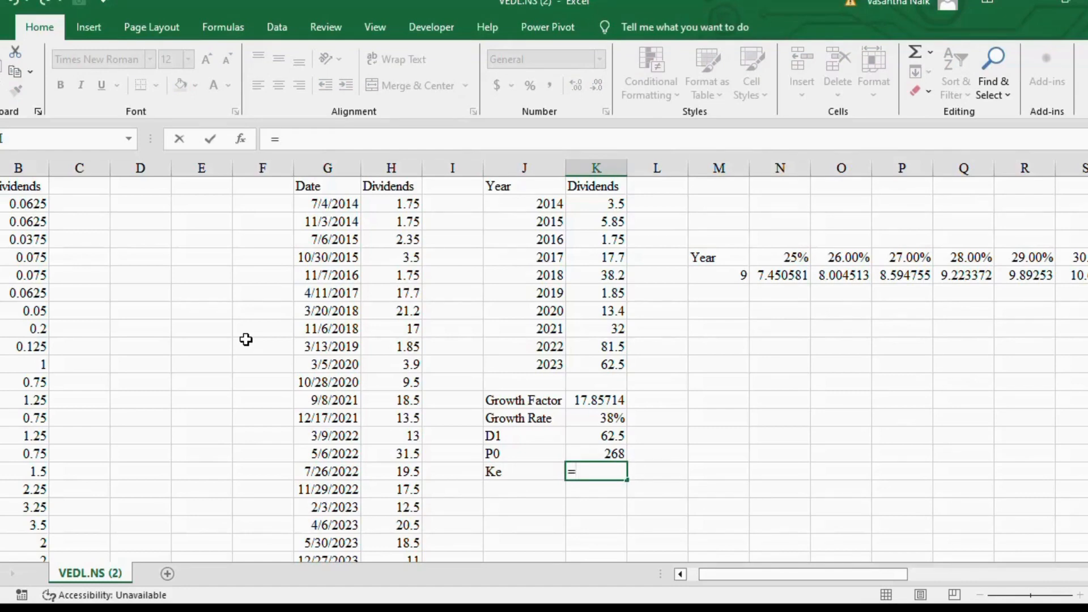
text(()
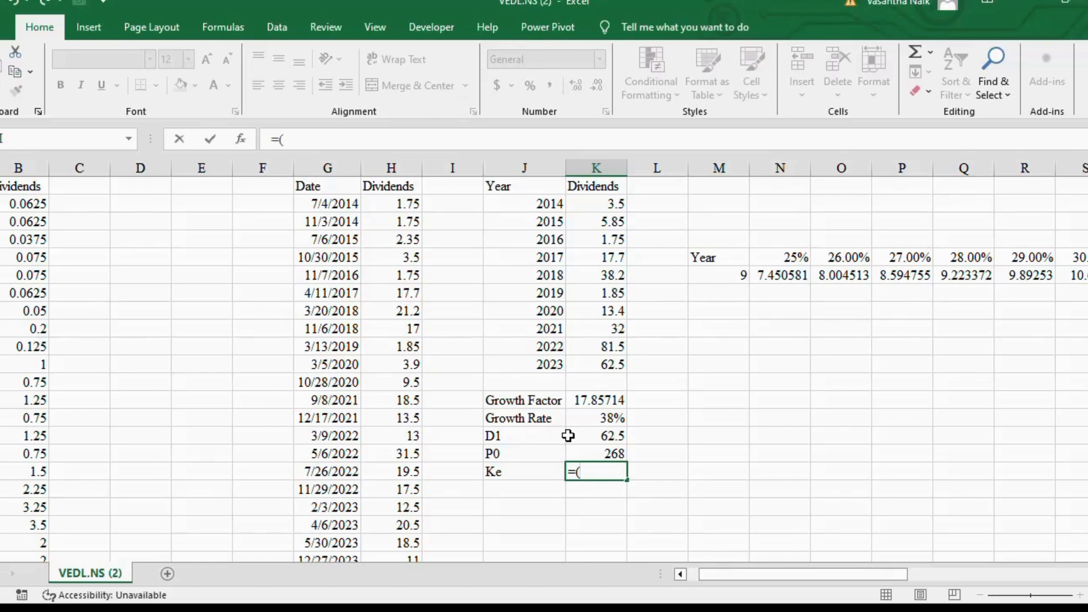
click(572, 435)
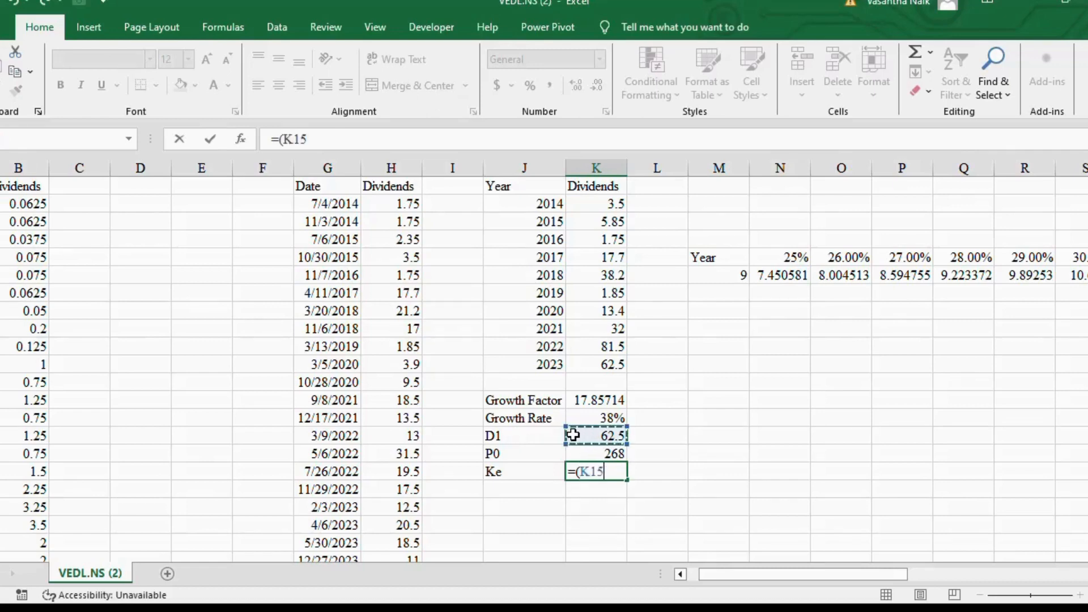
text(/)
click(594, 456)
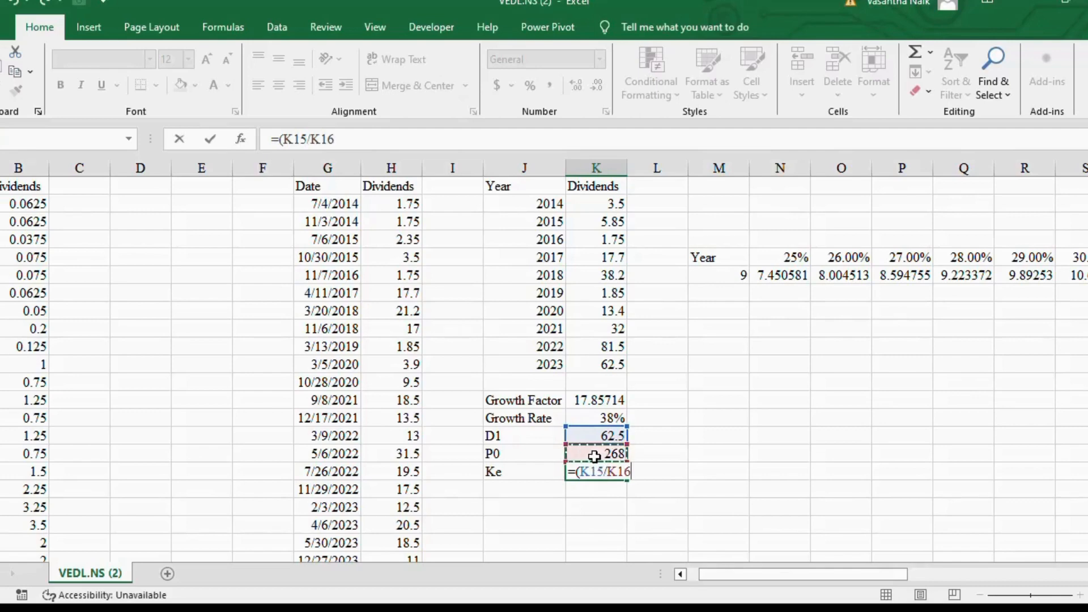
text()+)
click(595, 418)
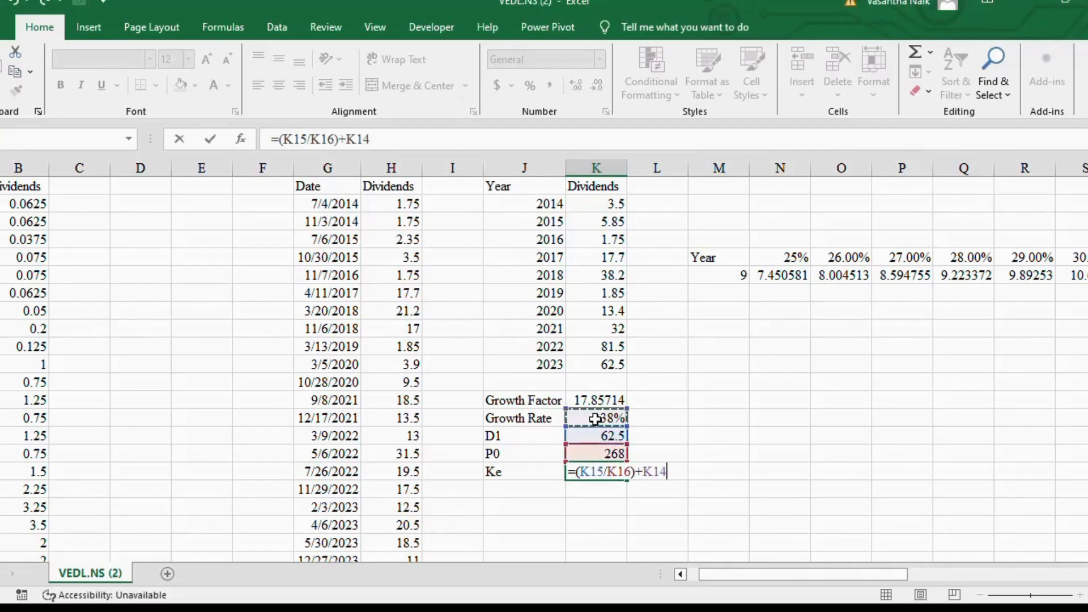
key(Return)
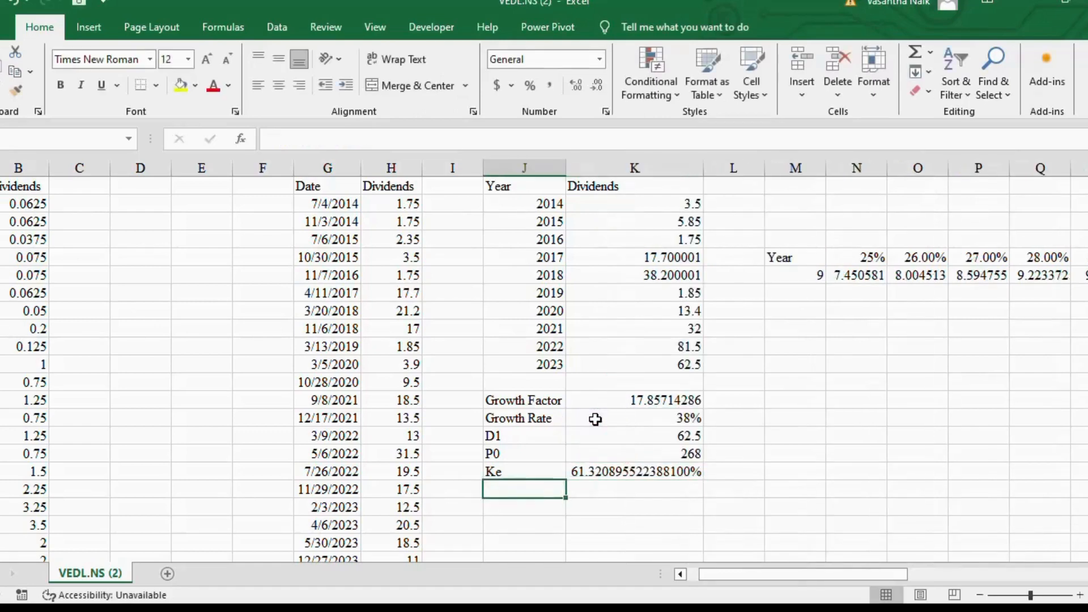
Format the Ke result in K17 as a centred Number and clear the check calculation from K18
click(609, 470)
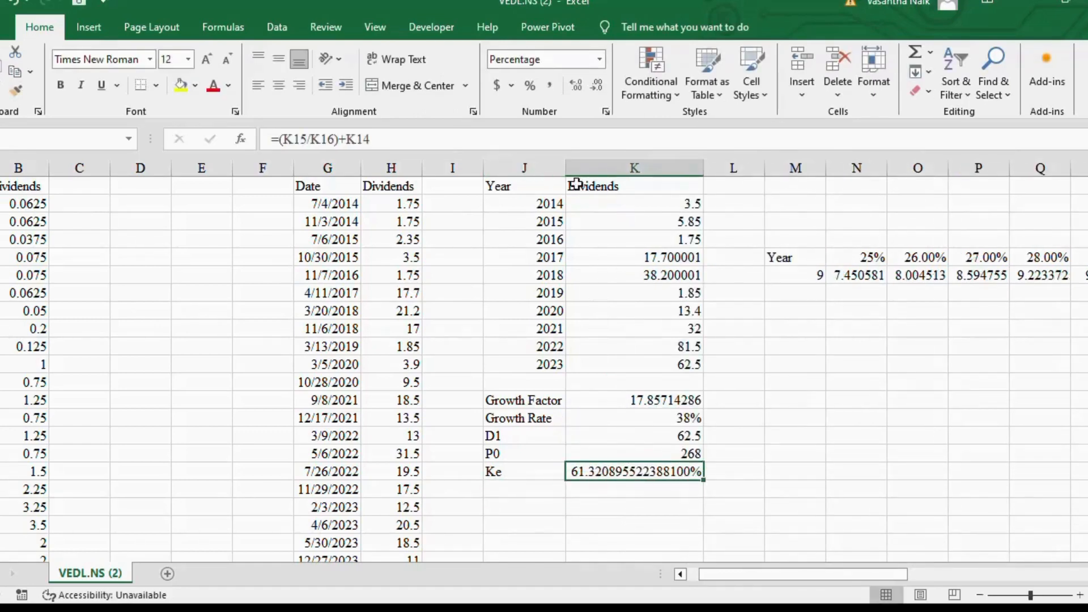
click(598, 60)
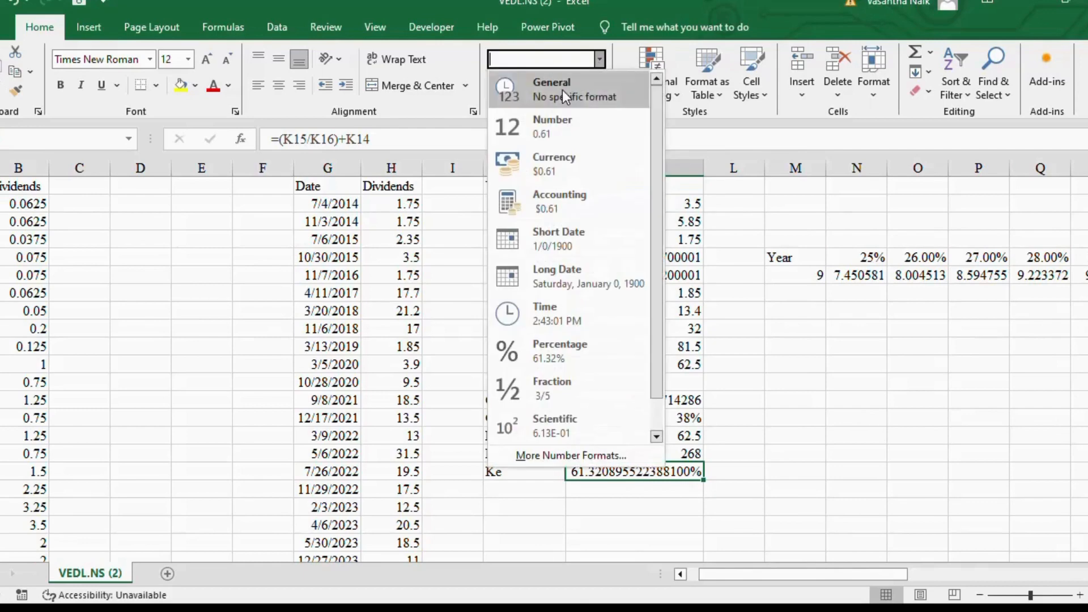
click(553, 124)
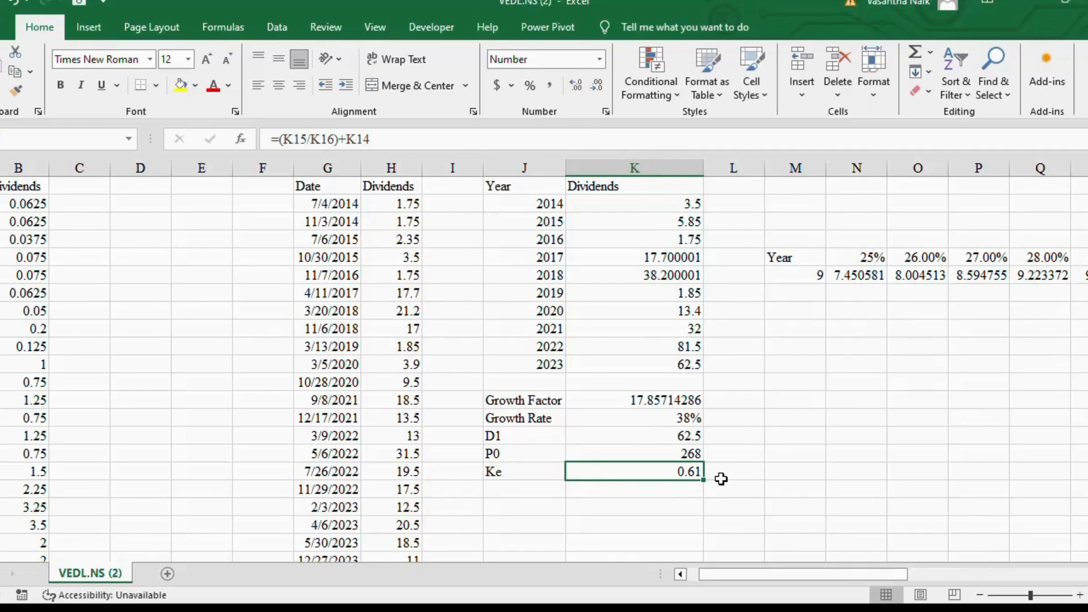
click(279, 85)
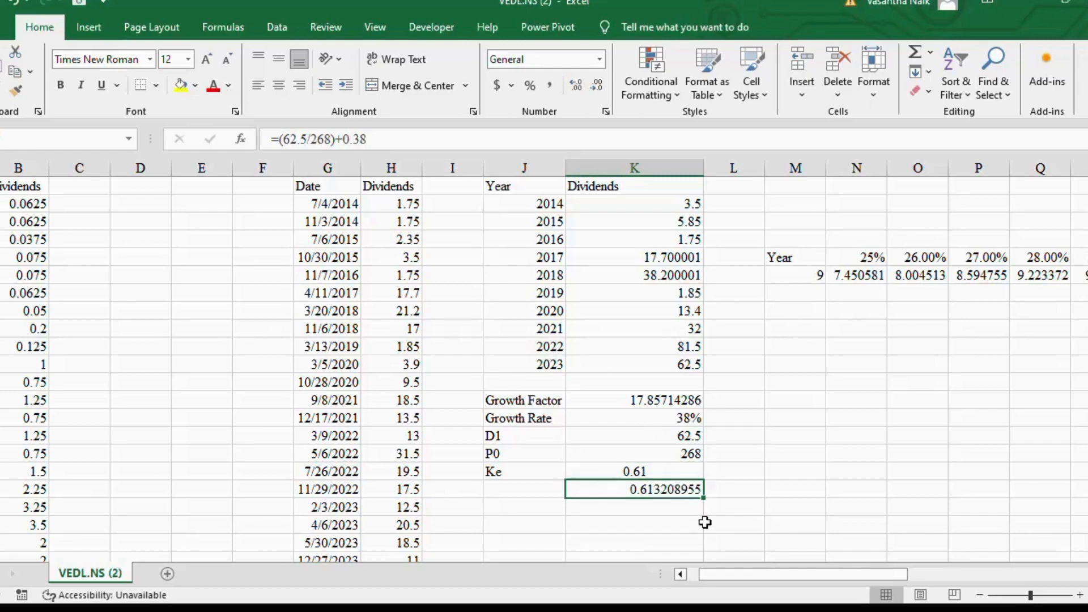
key(Delete)
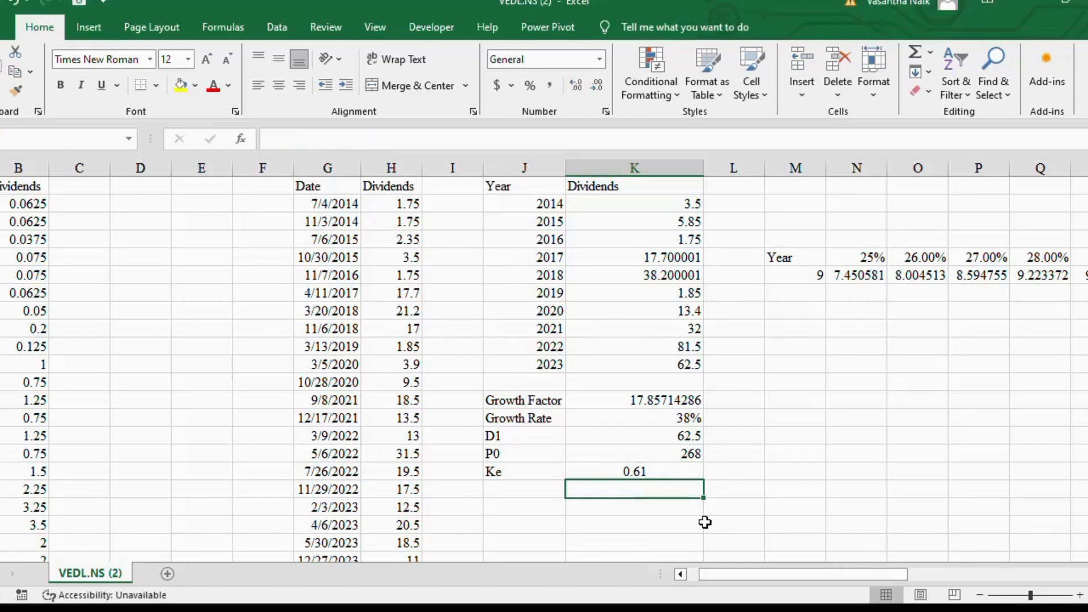